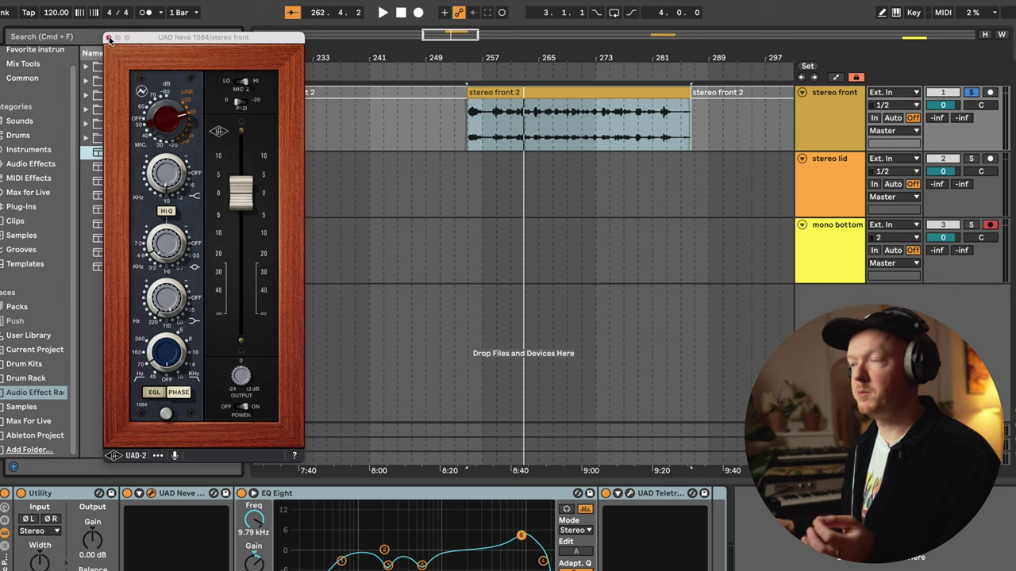
Step: Bypass the EQ Eight and Teletronix devices on the stereo front track and adjust the Neve 1084's red input gain
{"action": "left_click", "coordinate": [109, 37]}
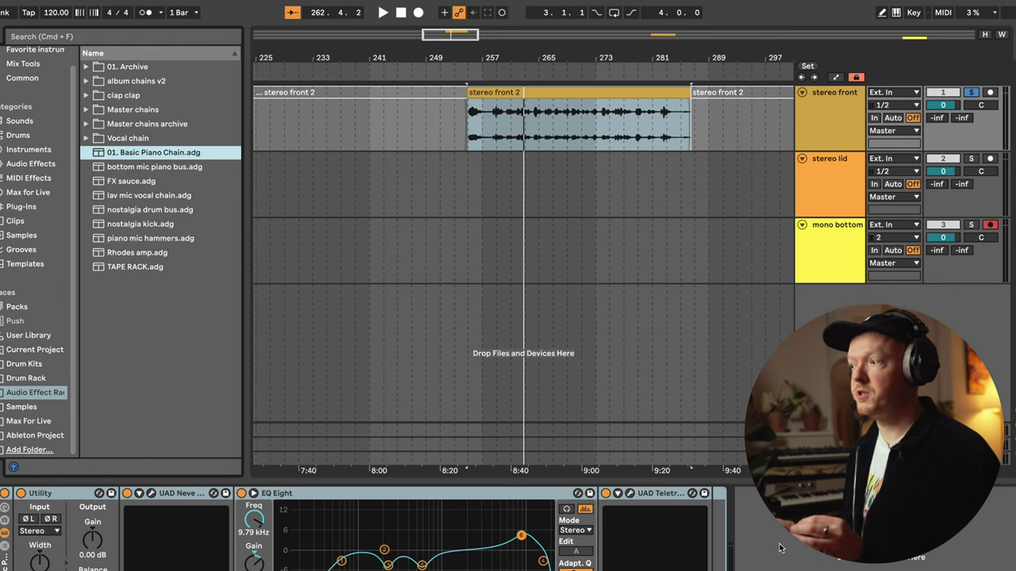
{"action": "left_click", "coordinate": [100, 494]}
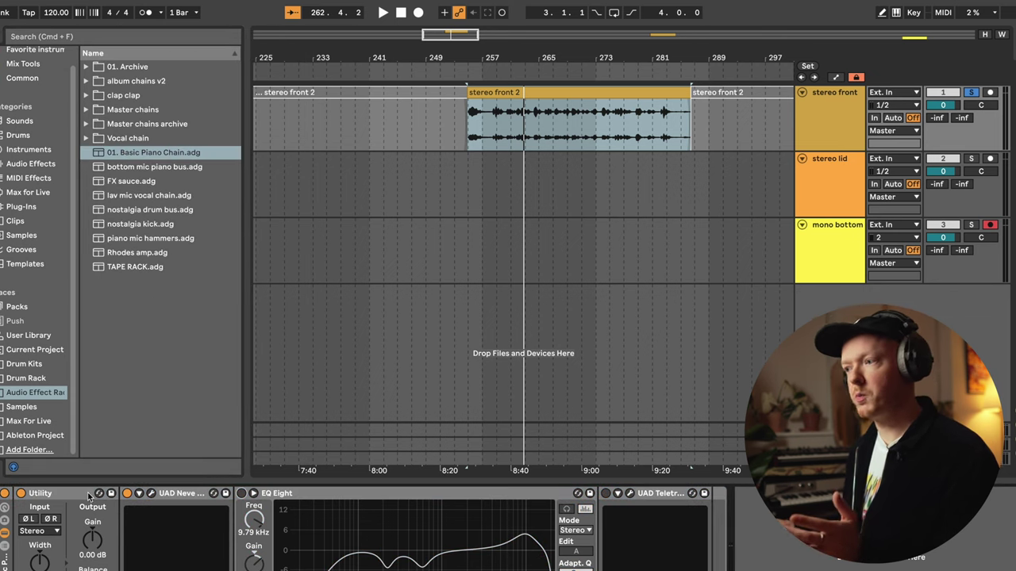
{"action": "left_click", "coordinate": [153, 497]}
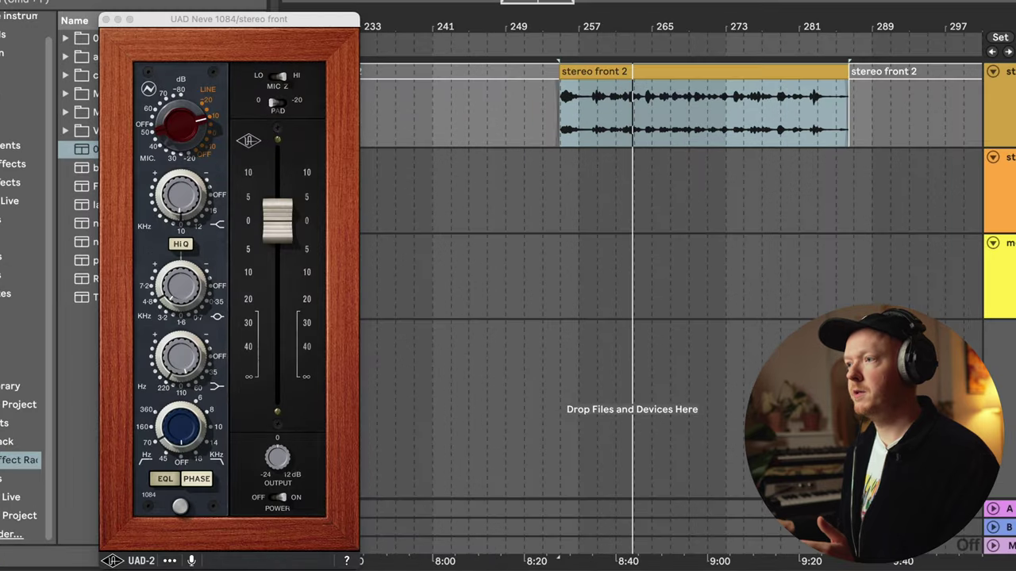
{"action": "left_click_drag", "start_coordinate": [188, 112], "coordinate": [183, 113]}
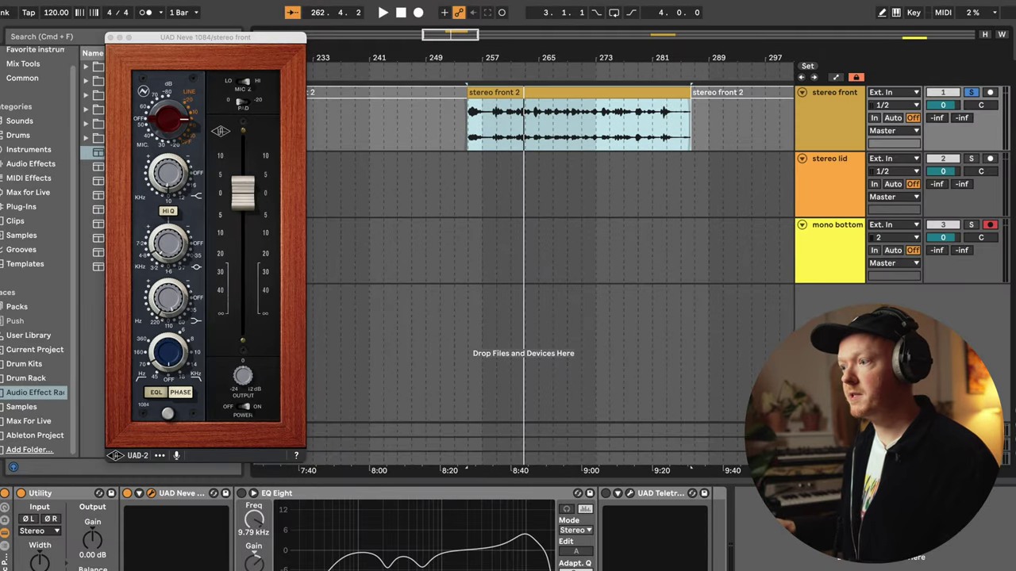
{"action": "left_click", "coordinate": [131, 494]}
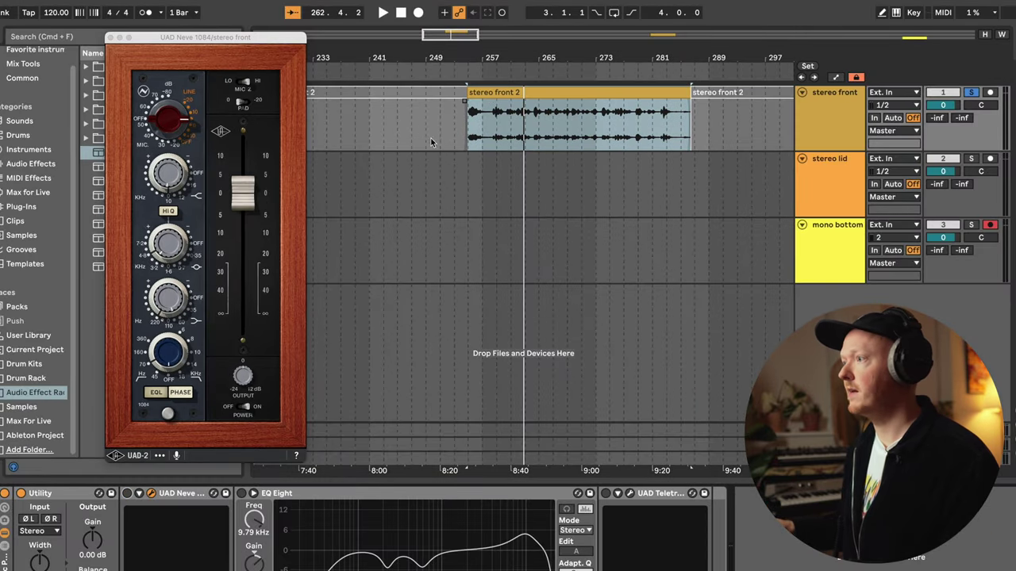
Step: Play the stereo front 2 clip from its start and turn EQ Eight back on
{"action": "left_click", "coordinate": [495, 94]}
{"action": "key", "text": "space"}
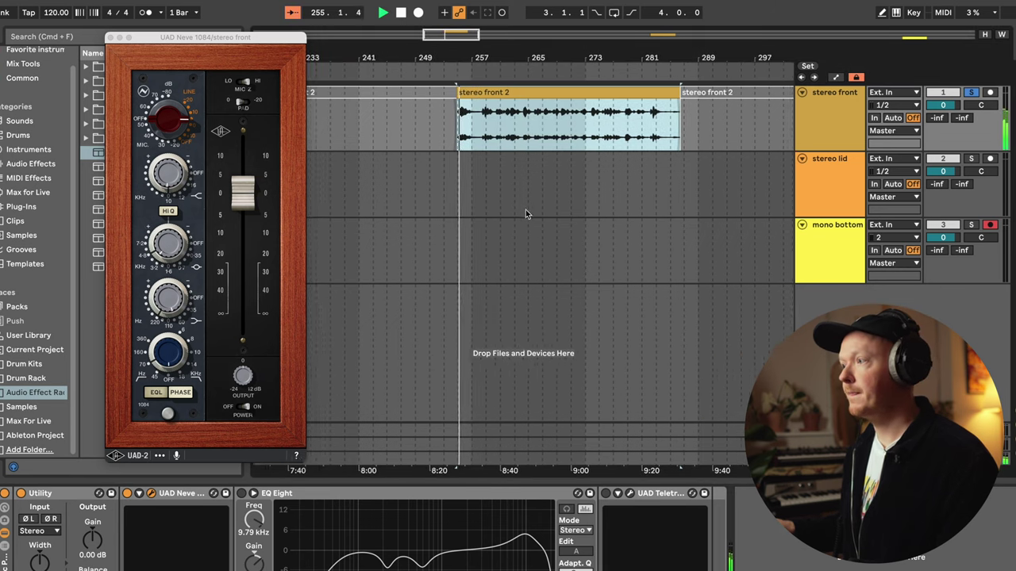
{"action": "key", "text": "space"}
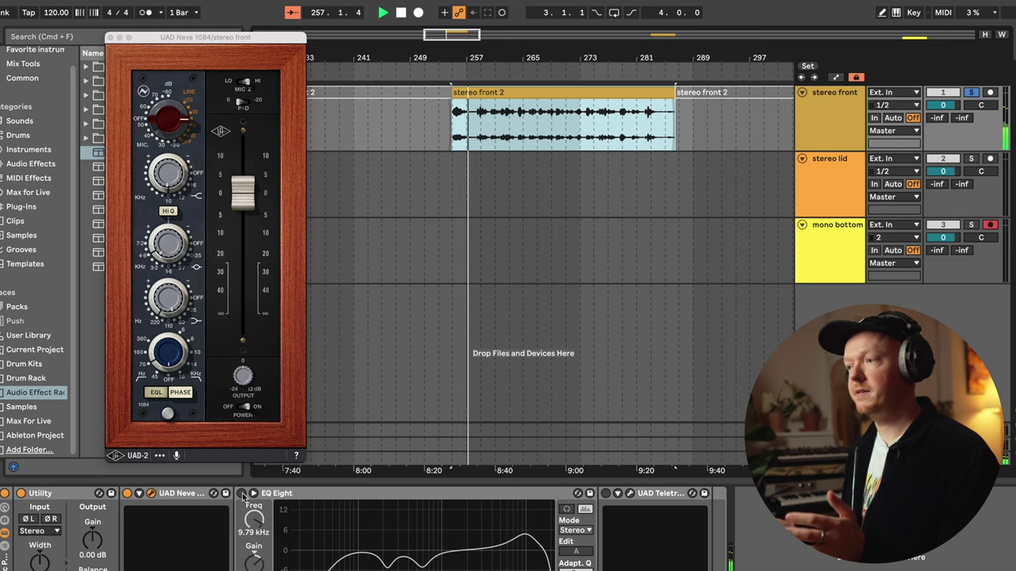
{"action": "left_click", "coordinate": [242, 493]}
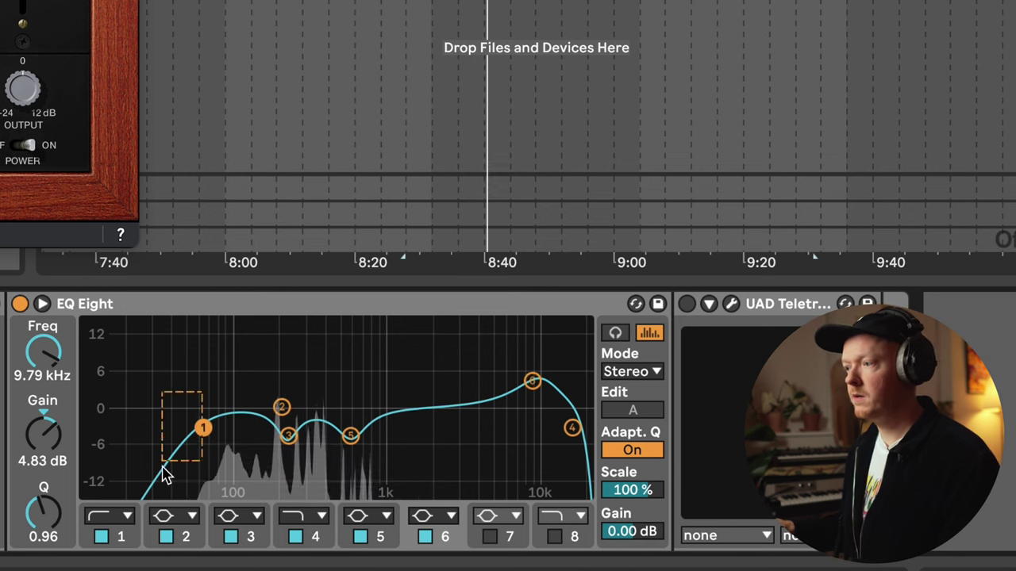
Step: Audition EQ Eight's low-cut band 1 and try raising its frequency to 138 Hz, returning it to 60 Hz
{"action": "left_click", "coordinate": [203, 429]}
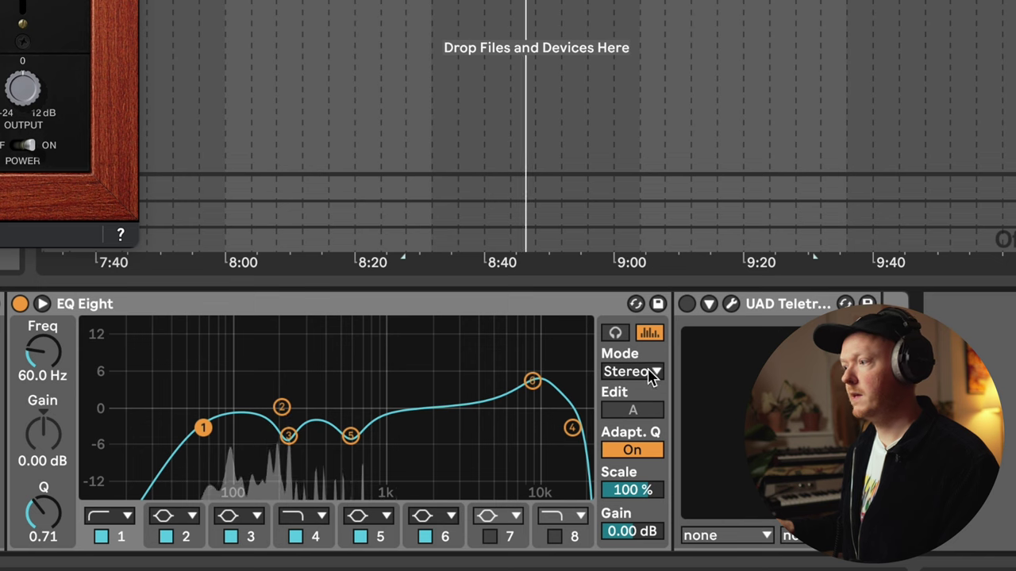
{"action": "left_click", "coordinate": [615, 332]}
{"action": "left_click_drag", "start_coordinate": [208, 425], "coordinate": [208, 425]}
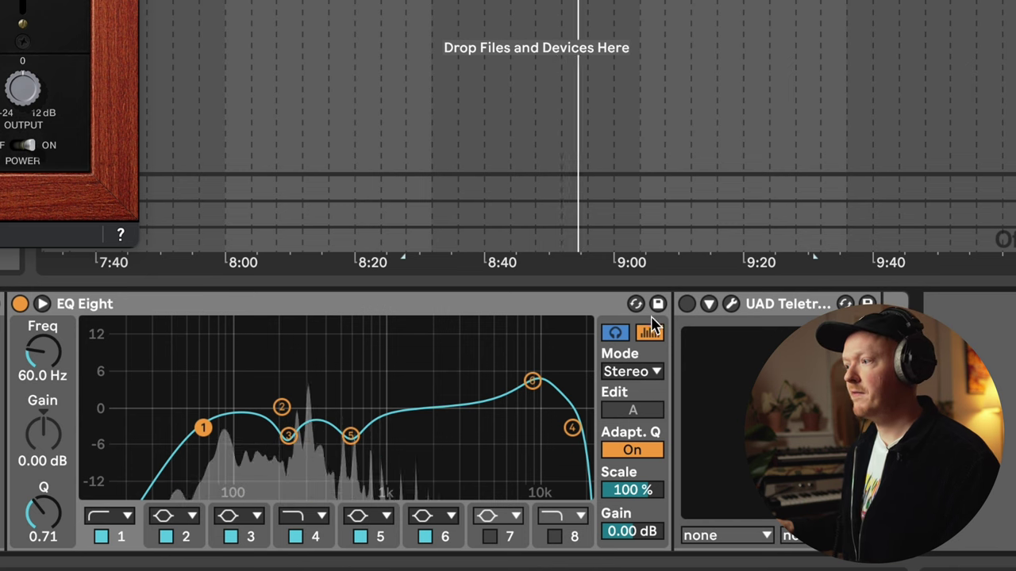
{"action": "left_click", "coordinate": [615, 334]}
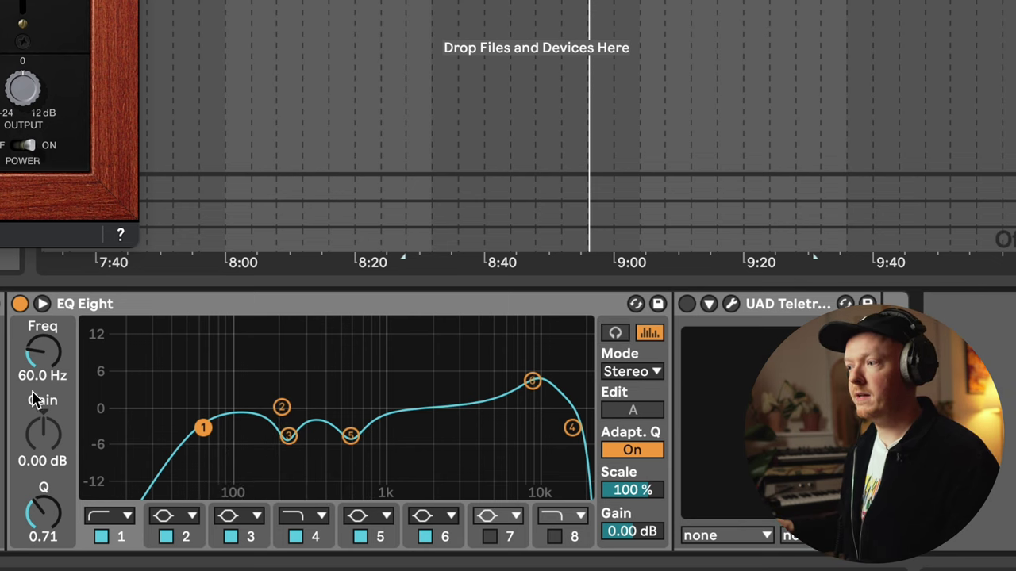
{"action": "mouse_move", "coordinate": [43, 353]}
{"action": "left_mouse_down"}
{"action": "mouse_move", "coordinate": [43, 317]}
{"action": "mouse_move", "coordinate": [56, 357]}
{"action": "left_mouse_up"}
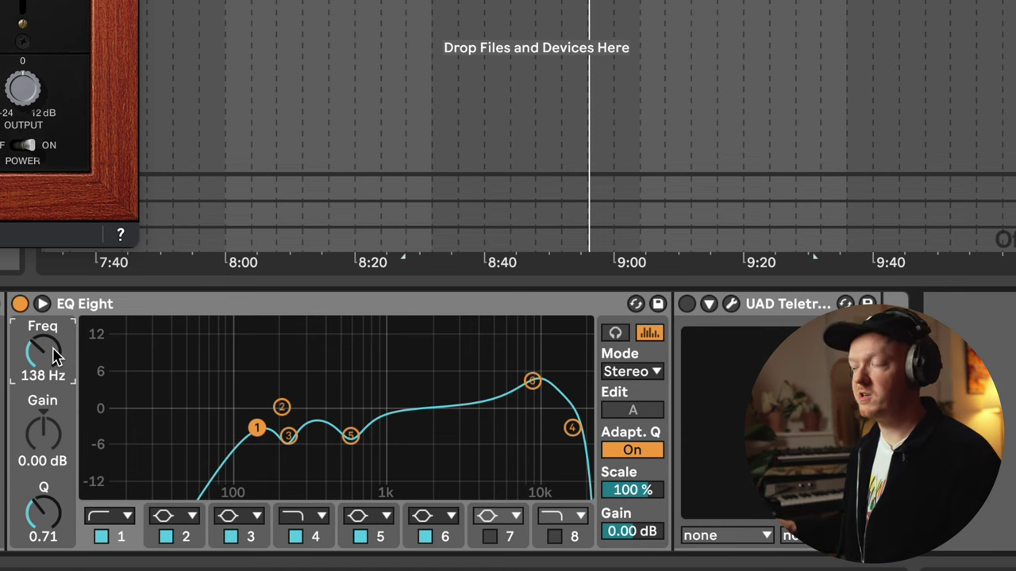
{"action": "left_click_drag", "start_coordinate": [54, 356], "coordinate": [69, 361]}
Step: Select cut bands 3 and 5 together in EQ Eight, undoing any stray band movement
{"action": "left_click_drag", "start_coordinate": [268, 477], "coordinate": [379, 406]}
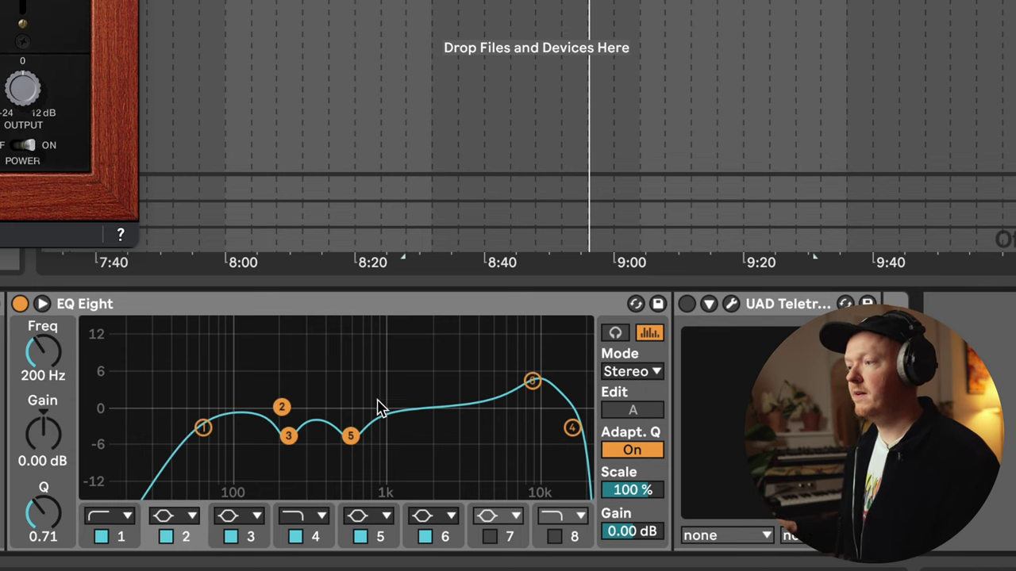
{"action": "left_click", "coordinate": [288, 441]}
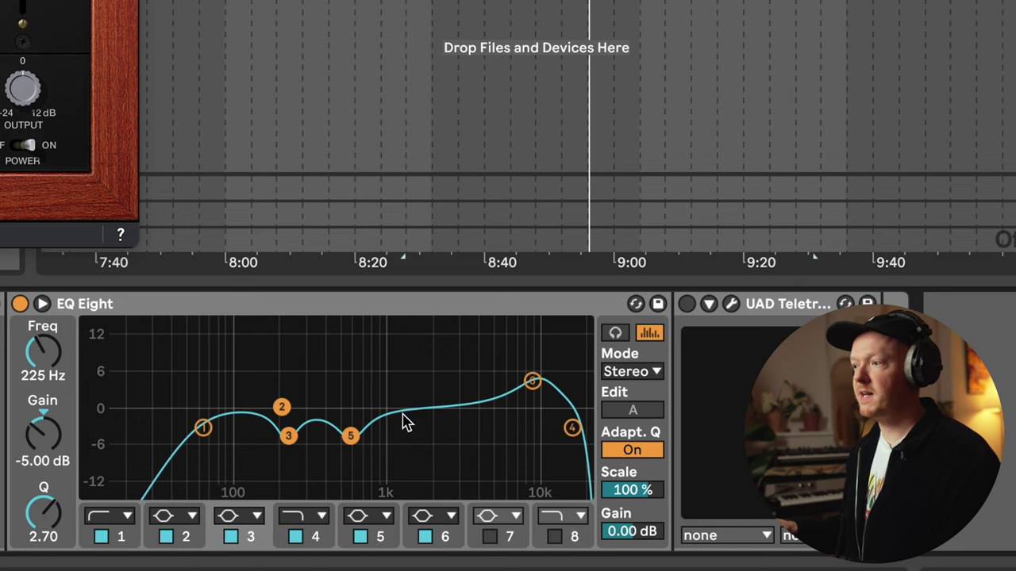
{"action": "left_click_drag", "start_coordinate": [358, 378], "coordinate": [279, 496]}
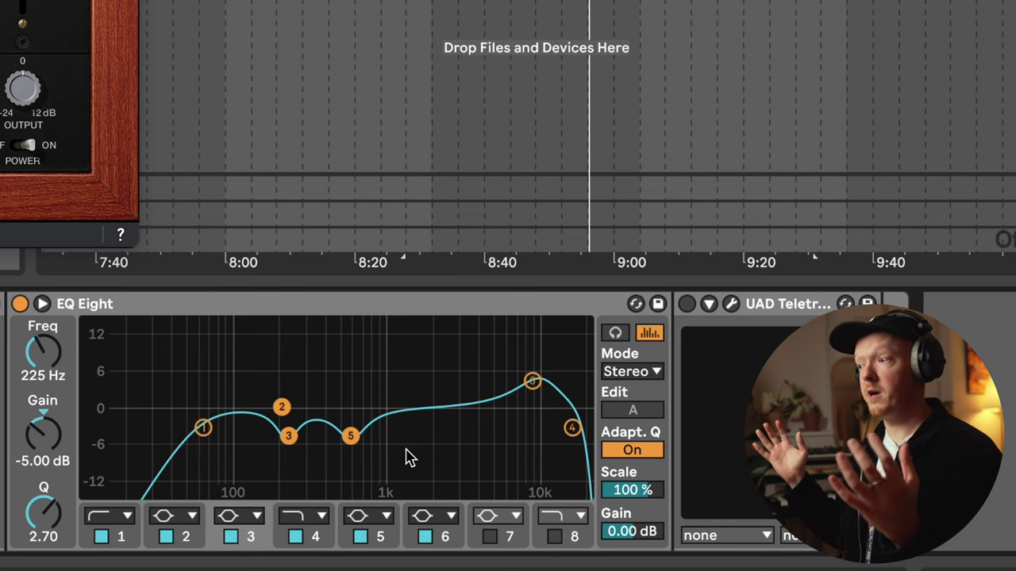
{"action": "left_click_drag", "start_coordinate": [281, 407], "coordinate": [170, 353]}
{"action": "key", "text": "ctrl+z"}
{"action": "left_click_drag", "start_coordinate": [278, 458], "coordinate": [401, 426]}
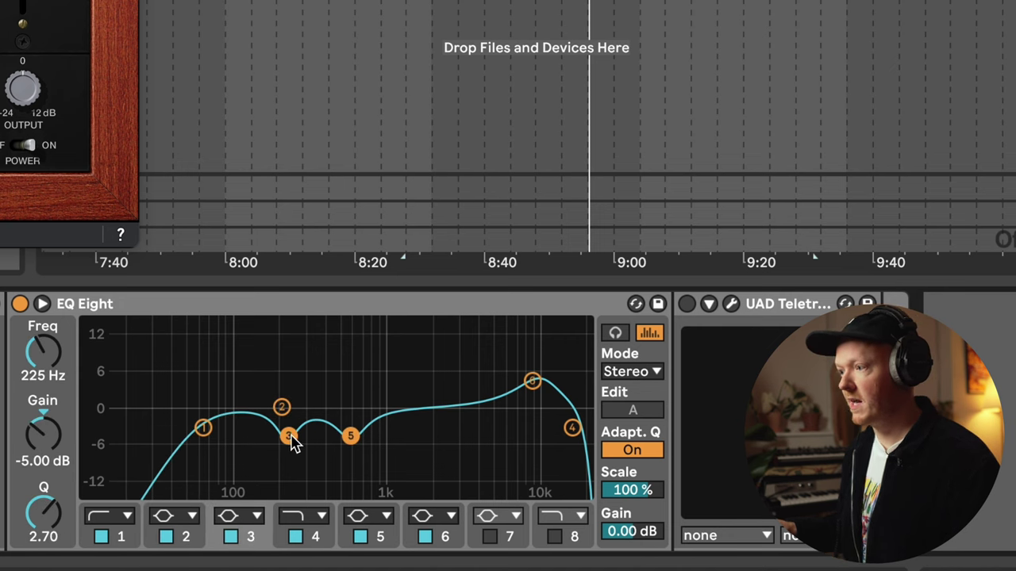
Step: Audition bands 3 and 5 during playback by boosting and sweeping them together, returning band 3 to 235 Hz and -4.59 dB
{"action": "left_click", "coordinate": [351, 438]}
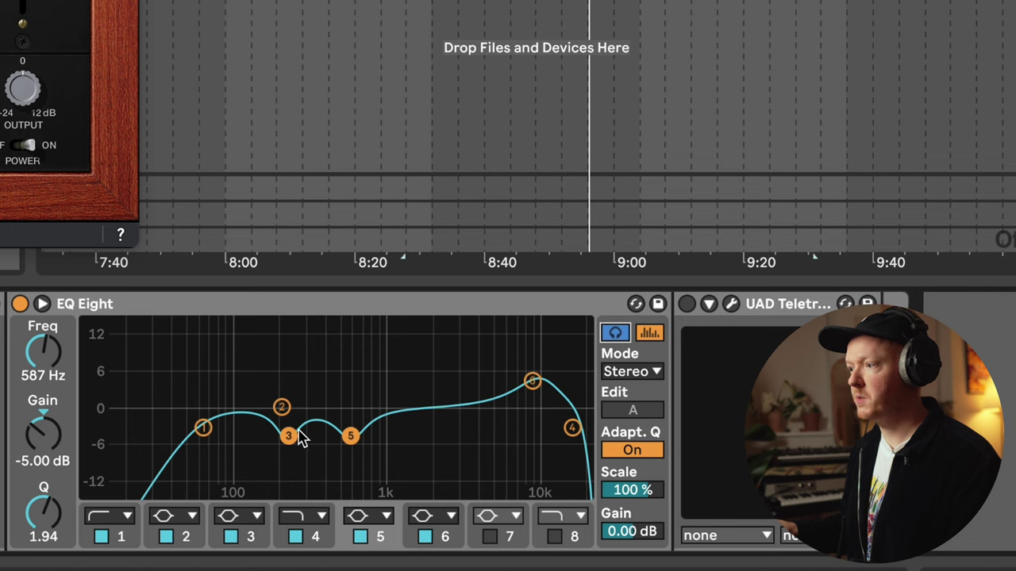
{"action": "left_click", "coordinate": [289, 436]}
{"action": "key", "text": "space"}
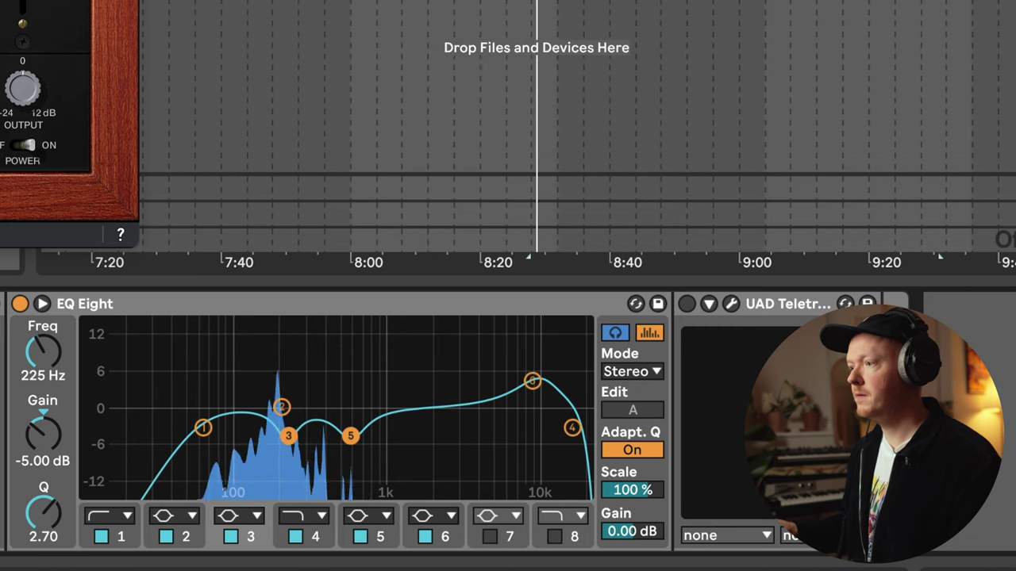
{"action": "left_click_drag", "start_coordinate": [289, 437], "coordinate": [283, 324]}
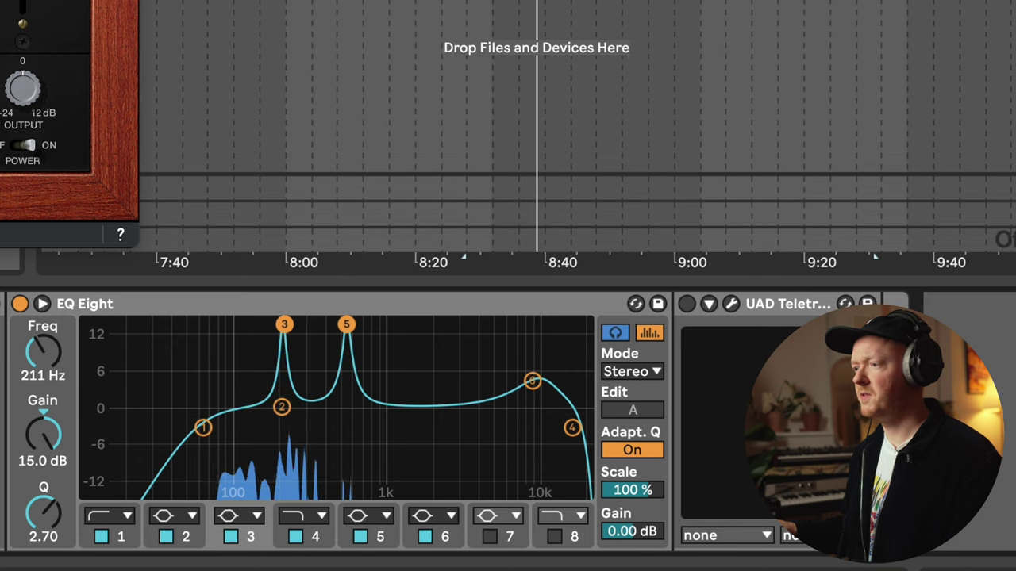
{"action": "left_click_drag", "start_coordinate": [284, 325], "coordinate": [312, 353]}
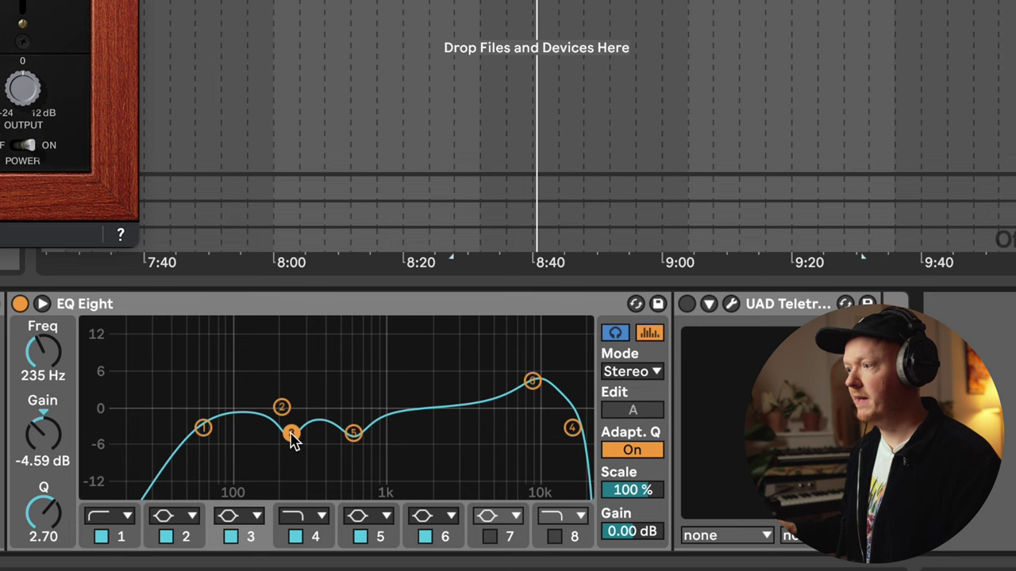
Step: Sweep band 3 alone at 15 dB of gain to 198 Hz in audition mode, and cut it there to -6.67 dB
{"action": "left_click_drag", "start_coordinate": [293, 434], "coordinate": [261, 325]}
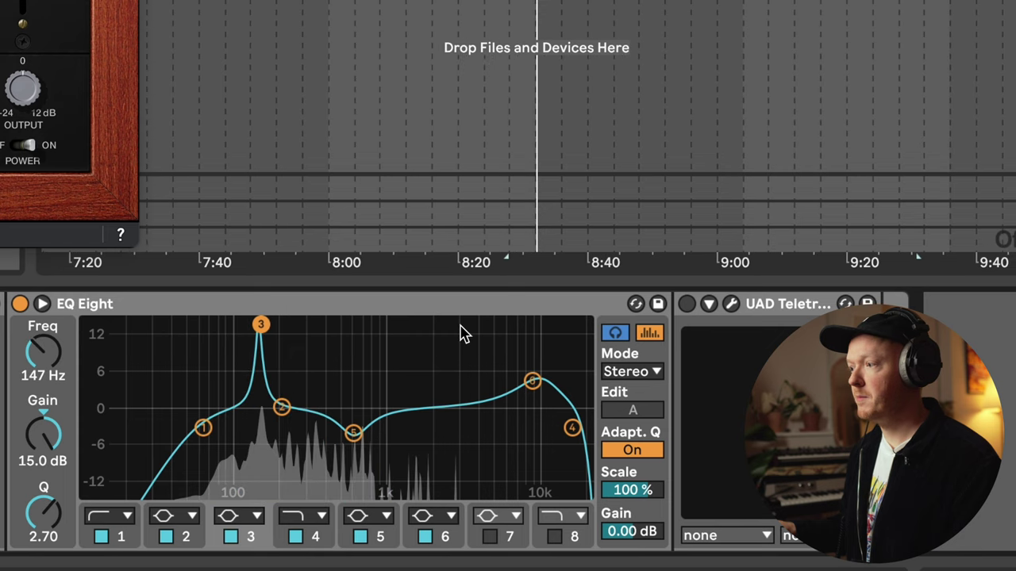
{"action": "left_click", "coordinate": [615, 333]}
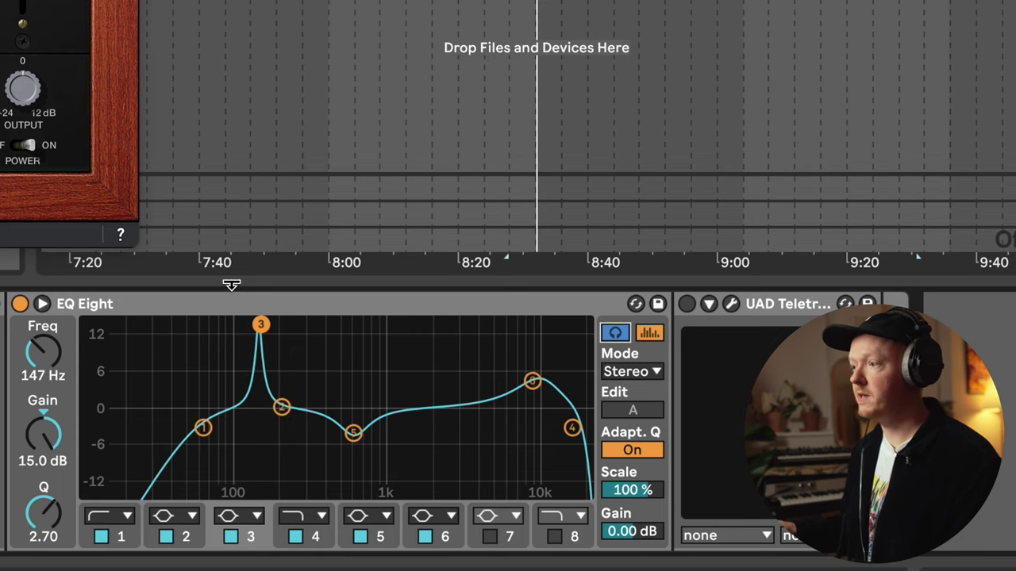
{"action": "mouse_move", "coordinate": [270, 324]}
{"action": "left_mouse_down"}
{"action": "mouse_move", "coordinate": [293, 324]}
{"action": "mouse_move", "coordinate": [252, 325]}
{"action": "mouse_move", "coordinate": [301, 325]}
{"action": "mouse_move", "coordinate": [270, 325]}
{"action": "left_mouse_up"}
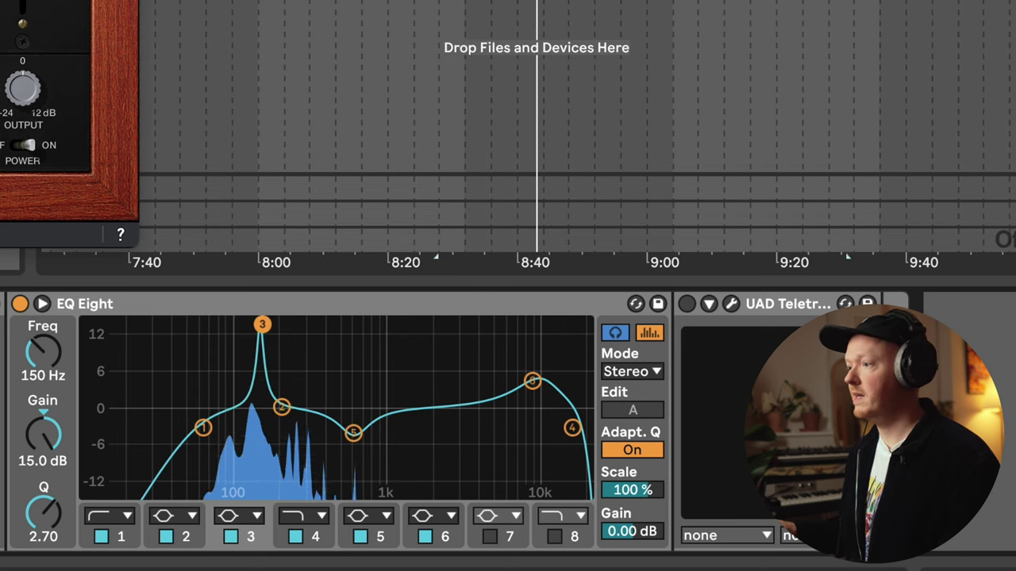
{"action": "mouse_move", "coordinate": [267, 325]}
{"action": "left_mouse_down"}
{"action": "mouse_move", "coordinate": [295, 325]}
{"action": "mouse_move", "coordinate": [280, 324]}
{"action": "left_mouse_up"}
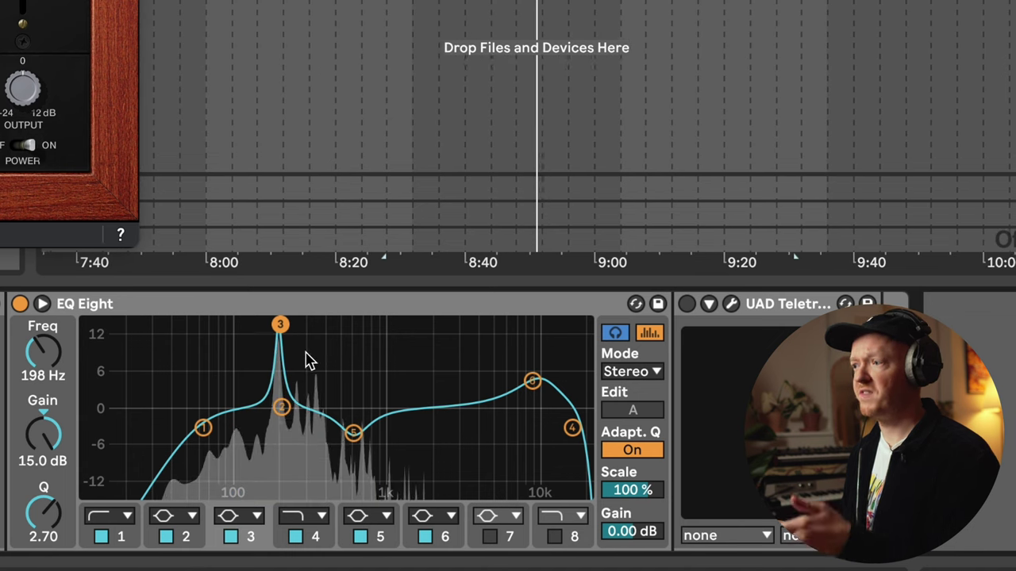
{"action": "left_click_drag", "start_coordinate": [44, 435], "coordinate": [44, 520]}
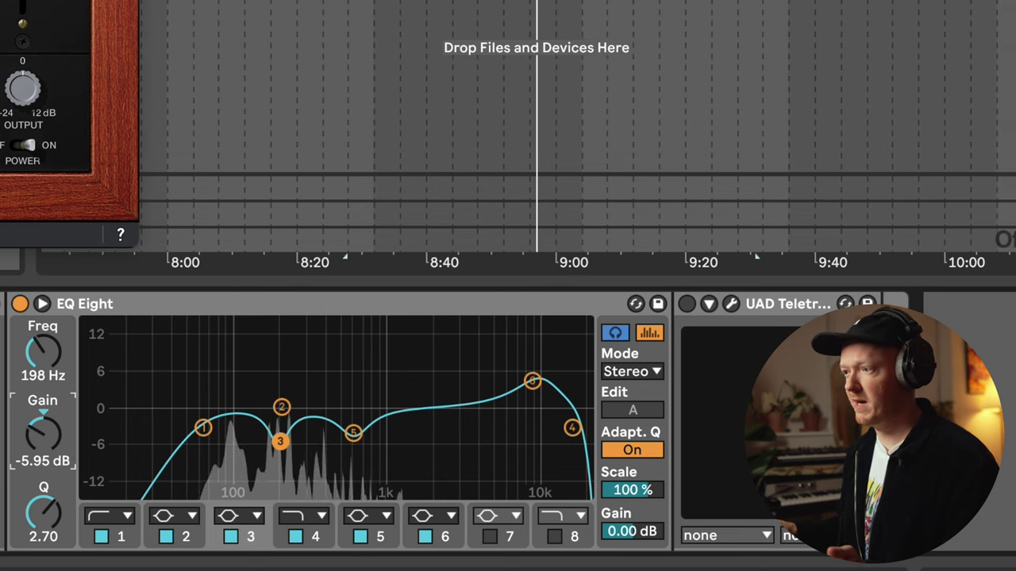
{"action": "left_click_drag", "start_coordinate": [43, 435], "coordinate": [44, 457]}
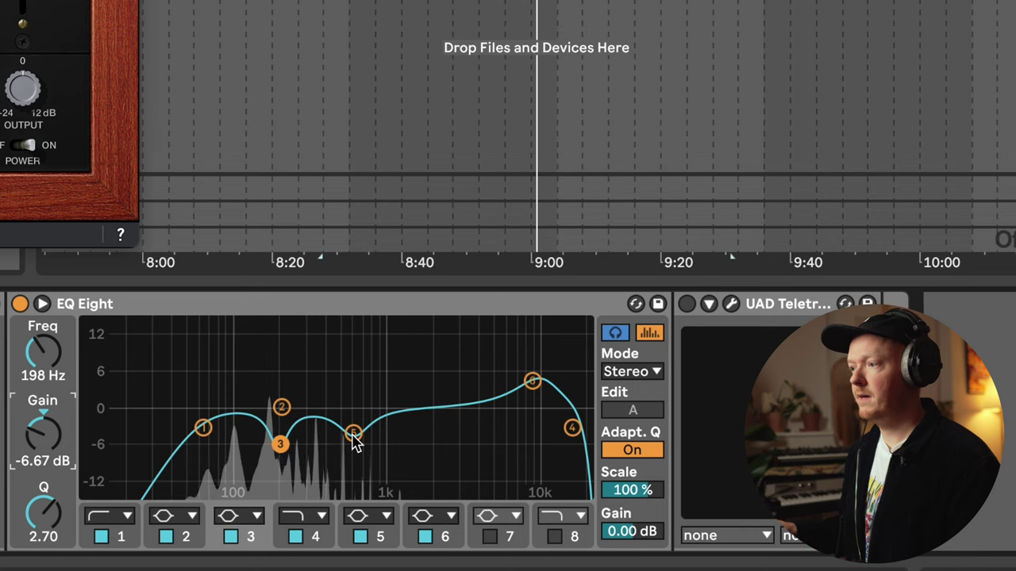
Step: Move EQ Eight's high boost band 6 up to 11.6 kHz
{"action": "left_click", "coordinate": [531, 382]}
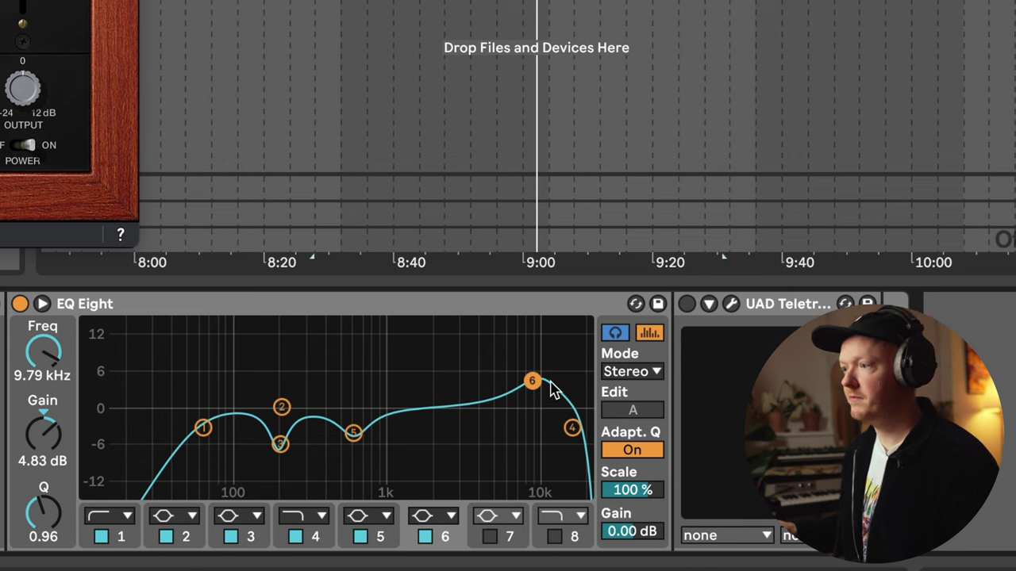
{"action": "left_click_drag", "start_coordinate": [44, 354], "coordinate": [44, 341]}
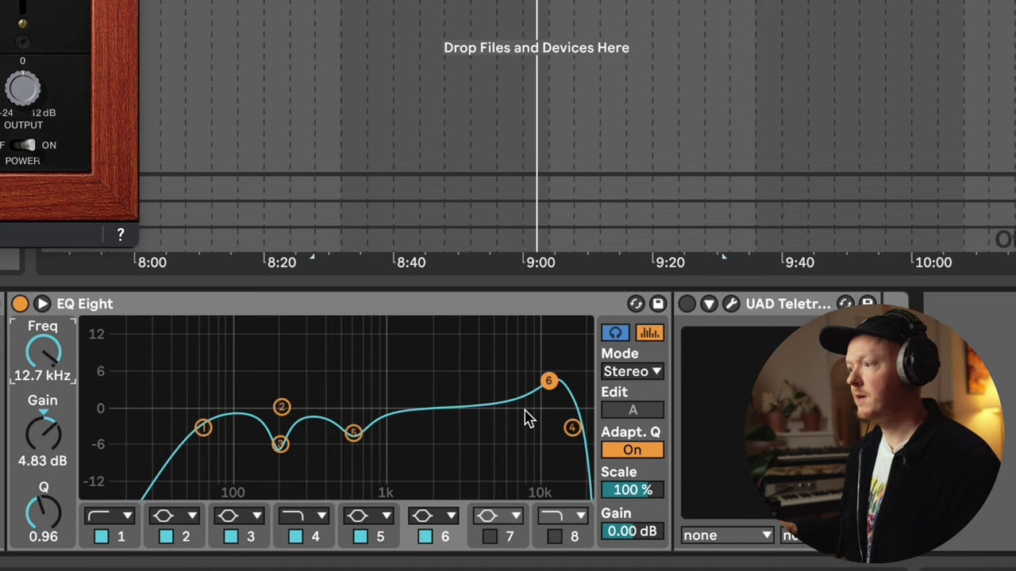
{"action": "left_click_drag", "start_coordinate": [548, 380], "coordinate": [543, 377]}
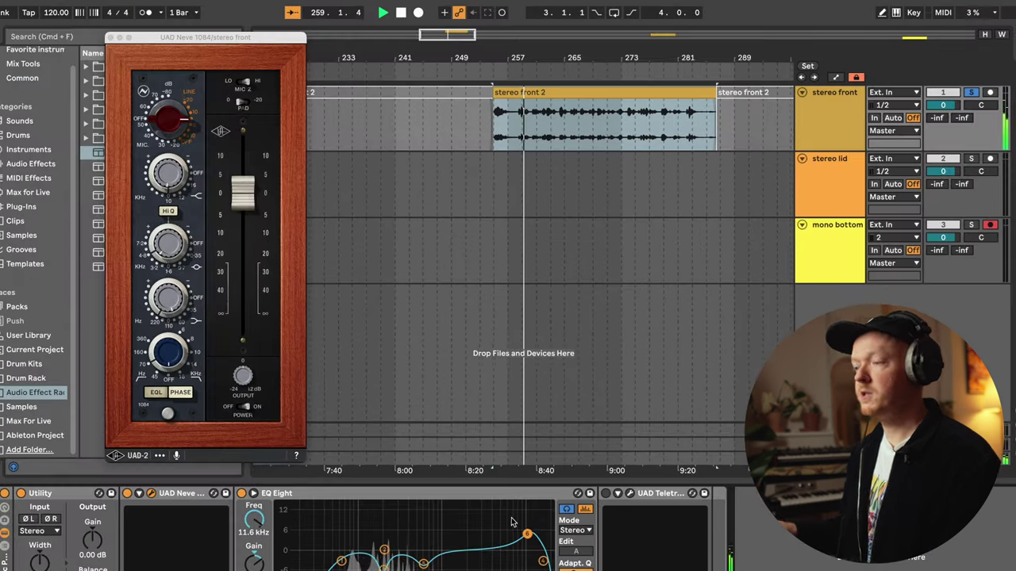
Step: Open the UAD Teletronix LA-2A and lower its Peak Reduction to just above 40 and its Gain to about 50
{"action": "left_click", "coordinate": [631, 494]}
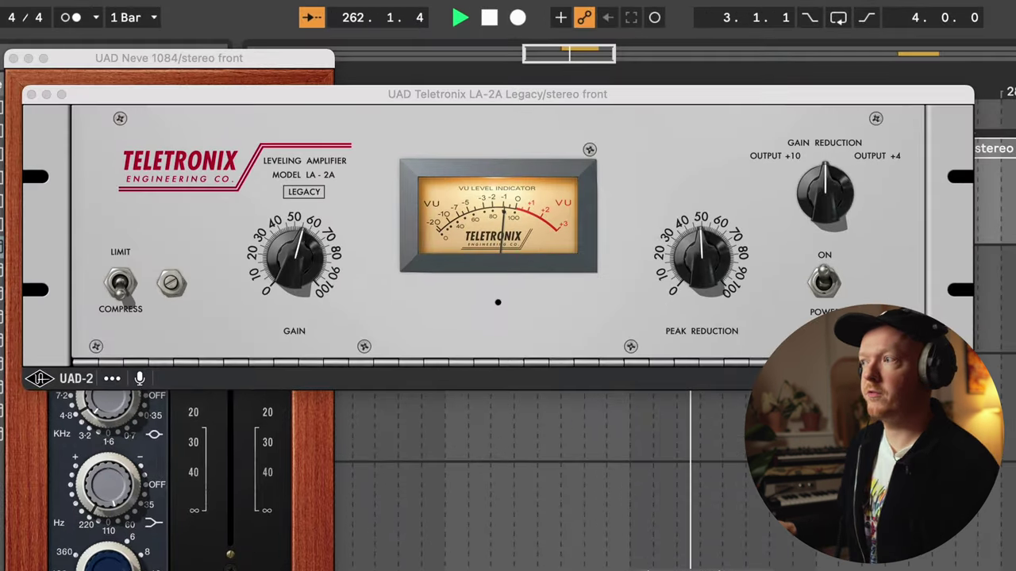
{"action": "left_click_drag", "start_coordinate": [703, 253], "coordinate": [716, 268]}
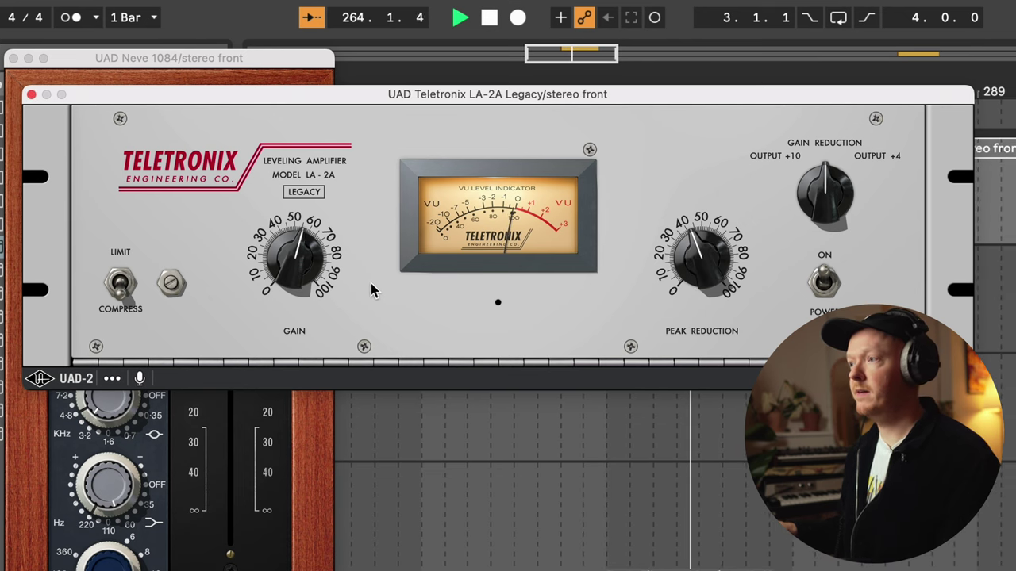
{"action": "left_click_drag", "start_coordinate": [279, 94], "coordinate": [293, 140]}
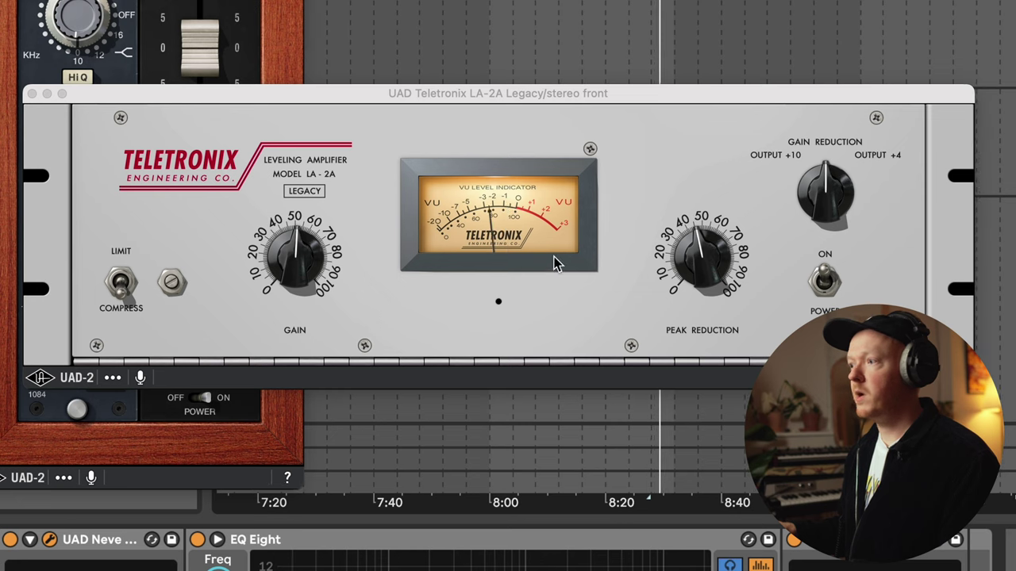
Step: Try heavier compression on the LA-2A with Peak Reduction at about 70, and bring it back to just above 40
{"action": "left_click_drag", "start_coordinate": [707, 253], "coordinate": [699, 264]}
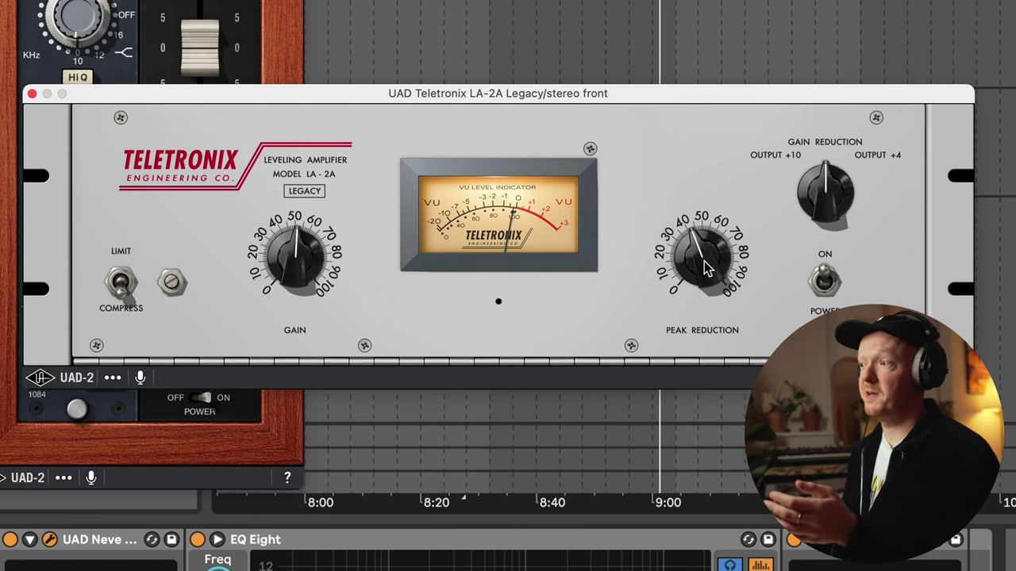
{"action": "left_click_drag", "start_coordinate": [707, 267], "coordinate": [694, 204]}
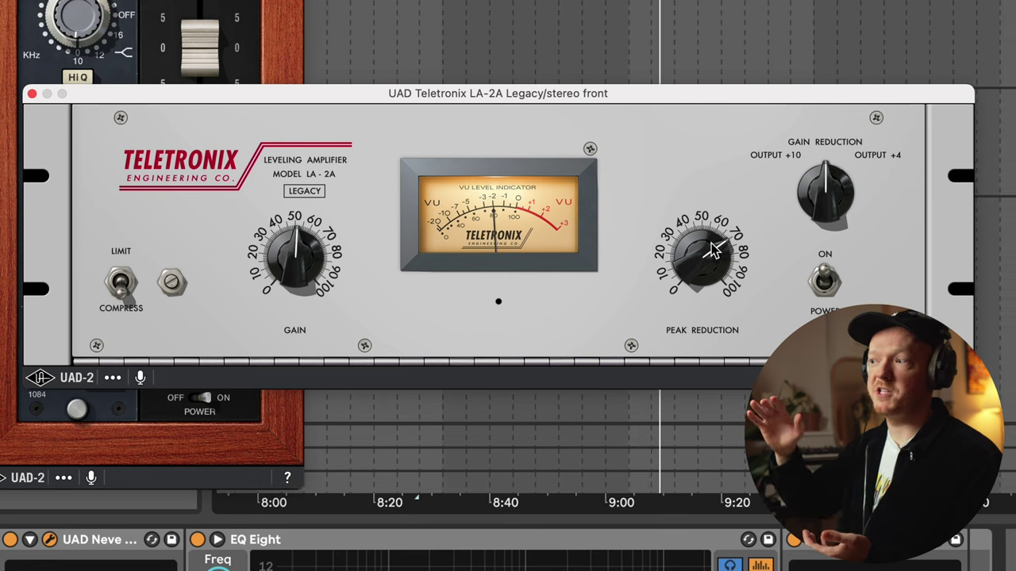
{"action": "left_click_drag", "start_coordinate": [713, 249], "coordinate": [702, 300]}
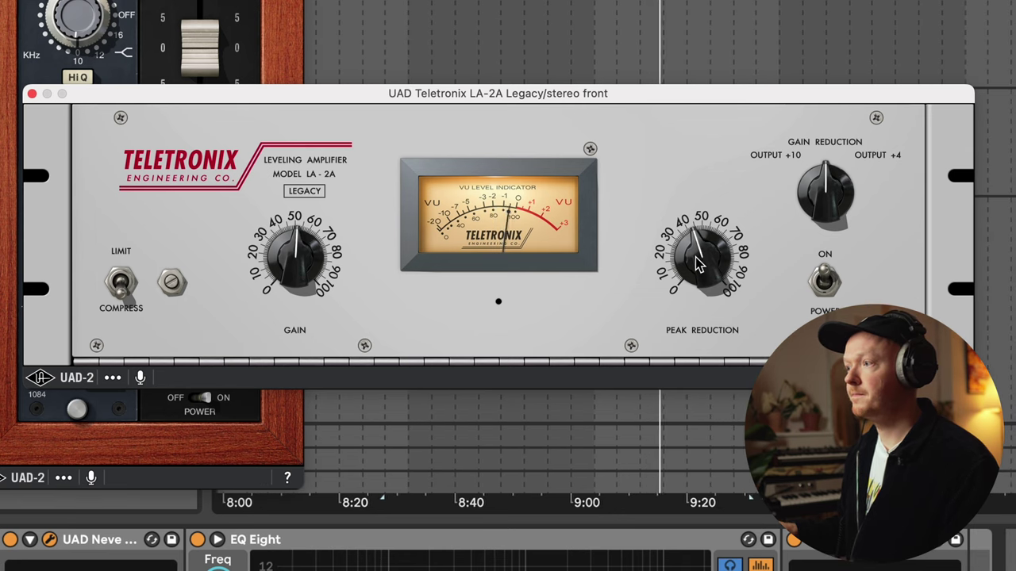
Step: Close the Teletronix LA-2A and Neve 1084 plug-in windows, leaving the LA-2A's Peak Reduction just above 40
{"action": "left_click_drag", "start_coordinate": [696, 265], "coordinate": [696, 268]}
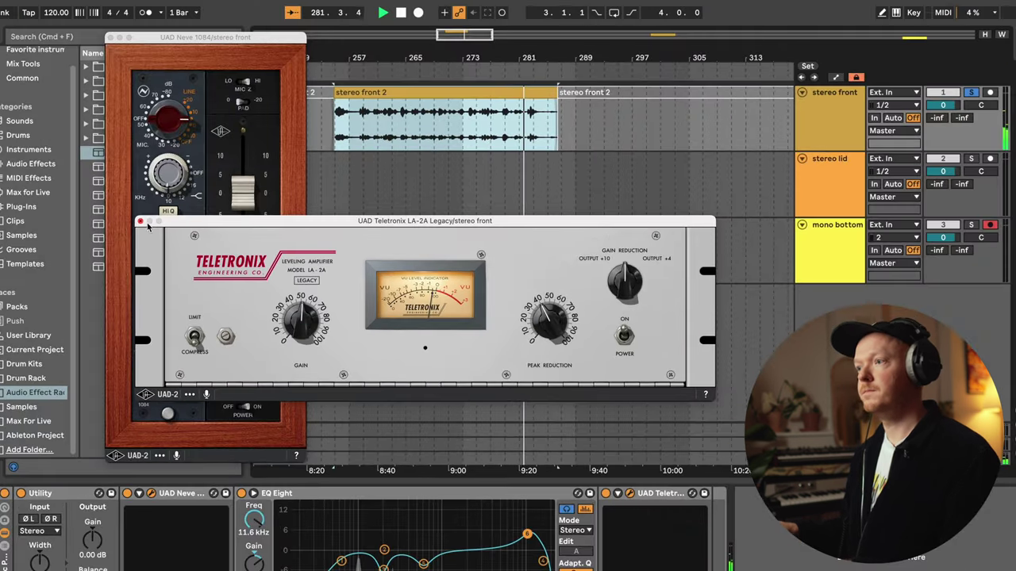
{"action": "left_click", "coordinate": [140, 222]}
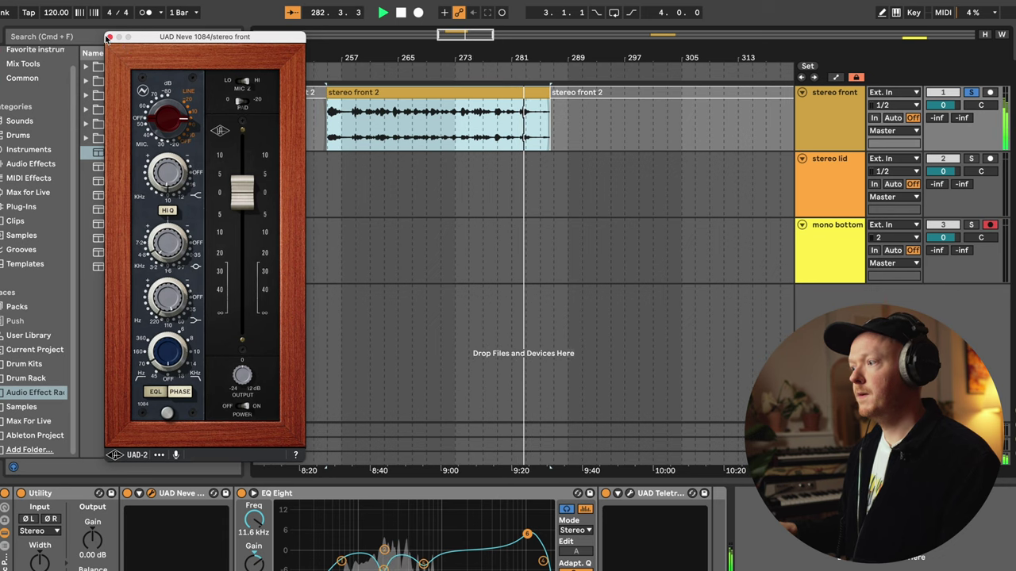
{"action": "left_click", "coordinate": [110, 37]}
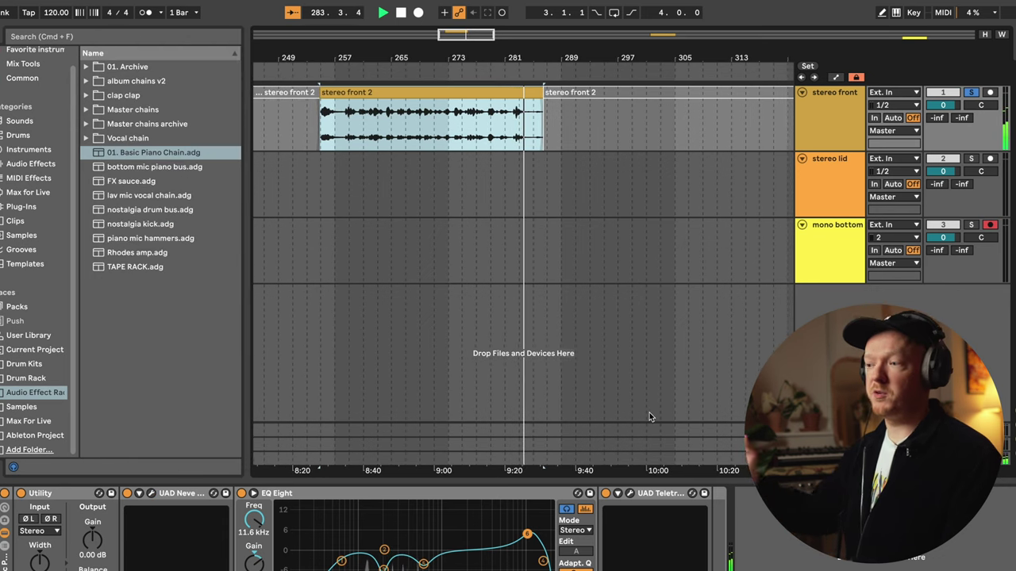
Step: Search the audio effects for "piano hall" and add the Hybrid Reverb preset Piano Hall after the LA-2A on the stereo front track
{"action": "left_click", "coordinate": [22, 206]}
{"action": "scroll", "coordinate": [36, 198], "scroll_direction": "up", "scroll_amount": 1}
{"action": "left_click", "coordinate": [32, 195]}
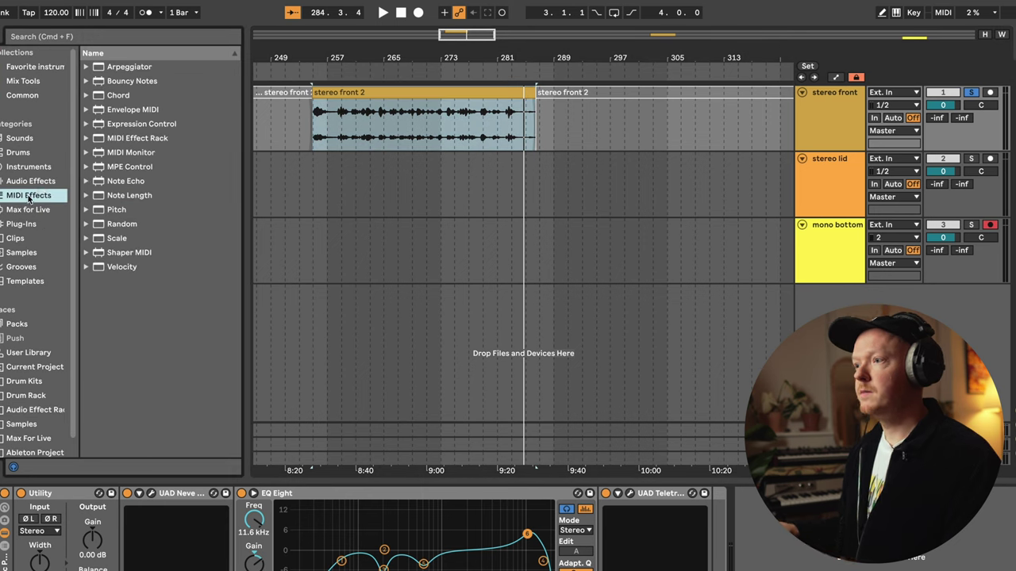
{"action": "left_click", "coordinate": [22, 183]}
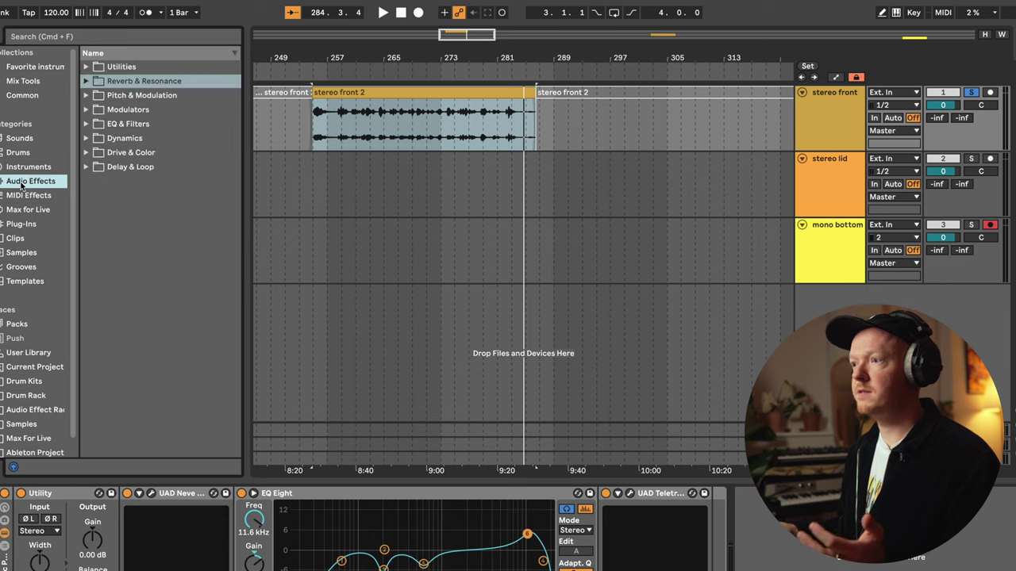
{"action": "left_click", "coordinate": [28, 38]}
{"action": "type", "text": "piano hall"}
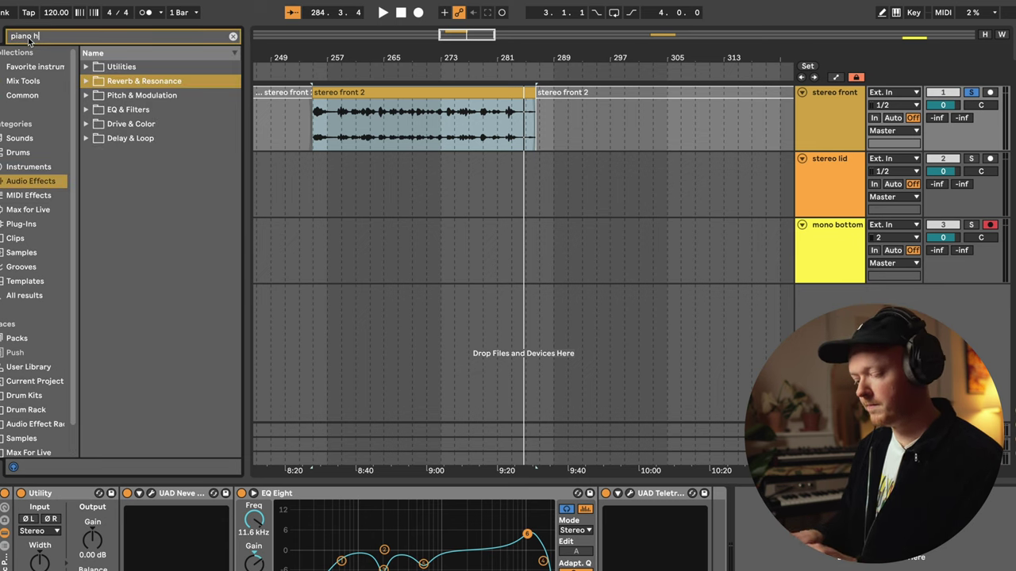
{"action": "left_click", "coordinate": [85, 67]}
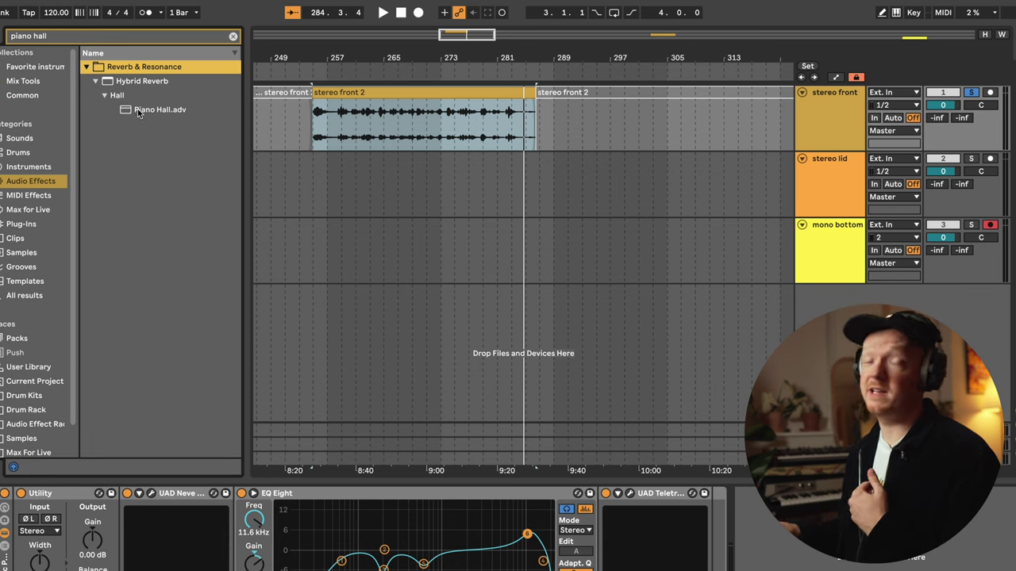
{"action": "left_click_drag", "start_coordinate": [138, 112], "coordinate": [716, 556]}
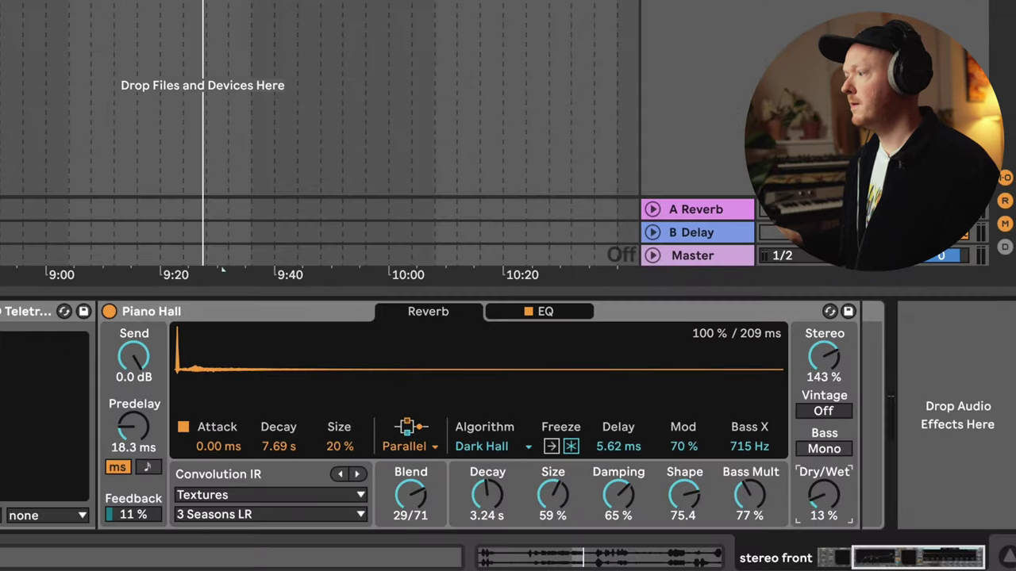
Step: Audition the Piano Hall reverb with Dry/Wet raised as high as 58 %, and bring it back down to about 23 %
{"action": "left_click_drag", "start_coordinate": [903, 570], "coordinate": [902, 548]}
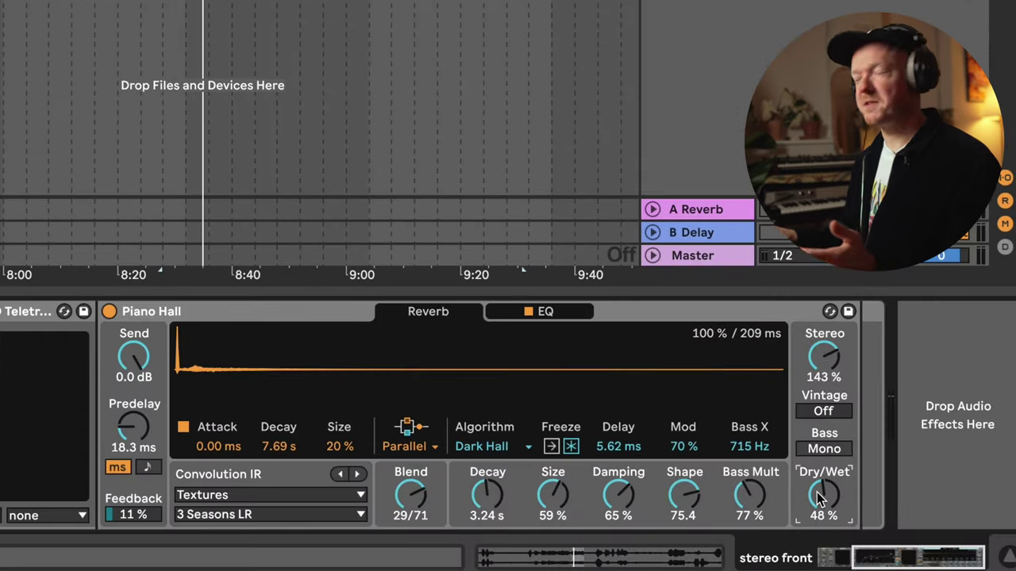
{"action": "left_click_drag", "start_coordinate": [817, 492], "coordinate": [817, 489]}
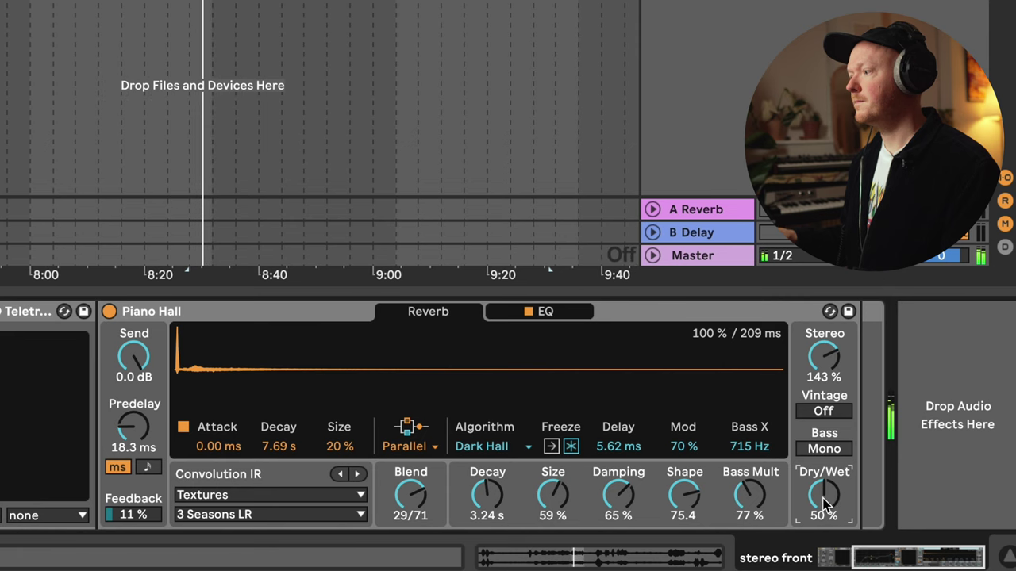
{"action": "left_click_drag", "start_coordinate": [821, 498], "coordinate": [821, 499]}
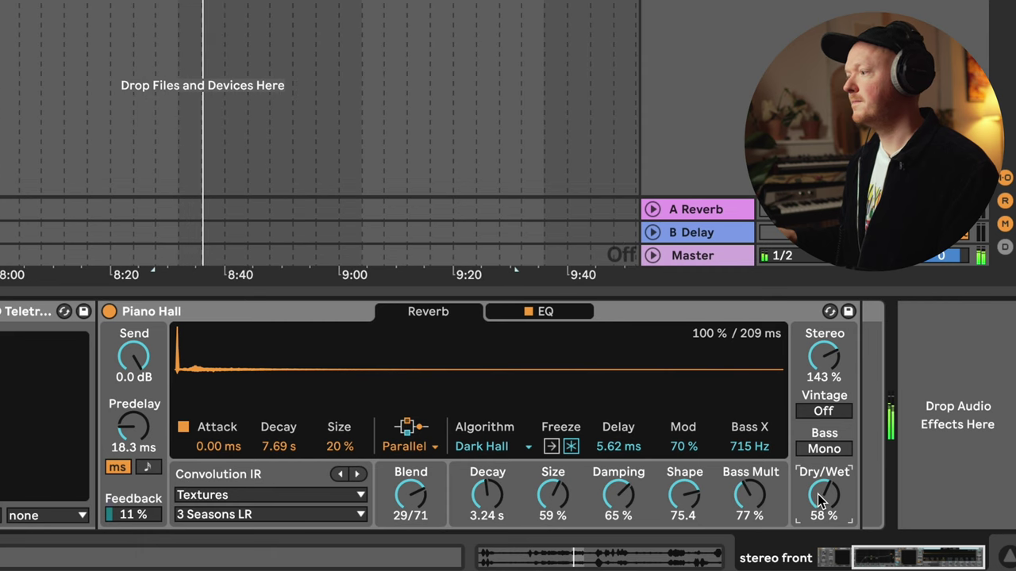
{"action": "left_click_drag", "start_coordinate": [823, 498], "coordinate": [823, 501]}
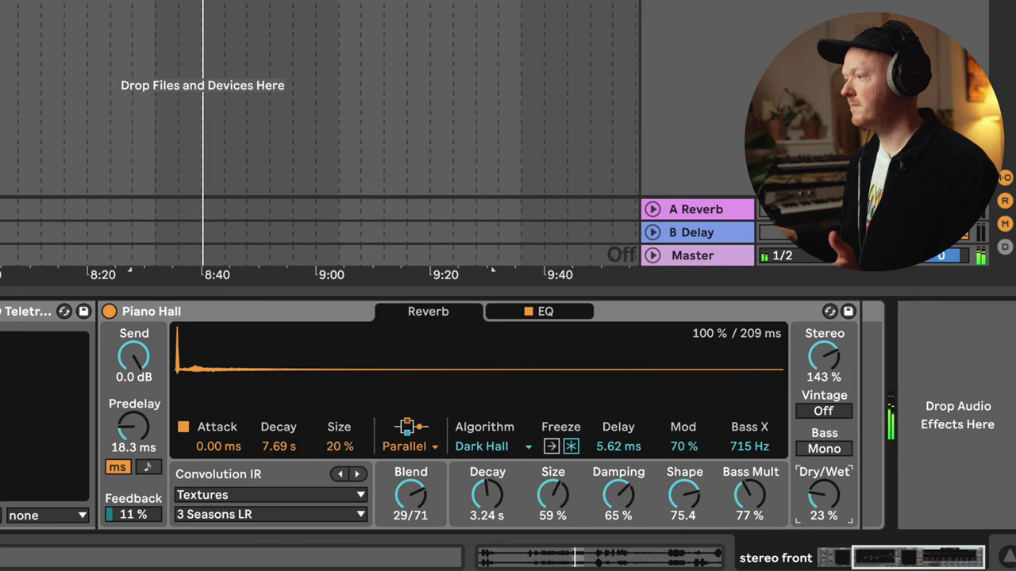
{"action": "left_click_drag", "start_coordinate": [823, 498], "coordinate": [823, 494]}
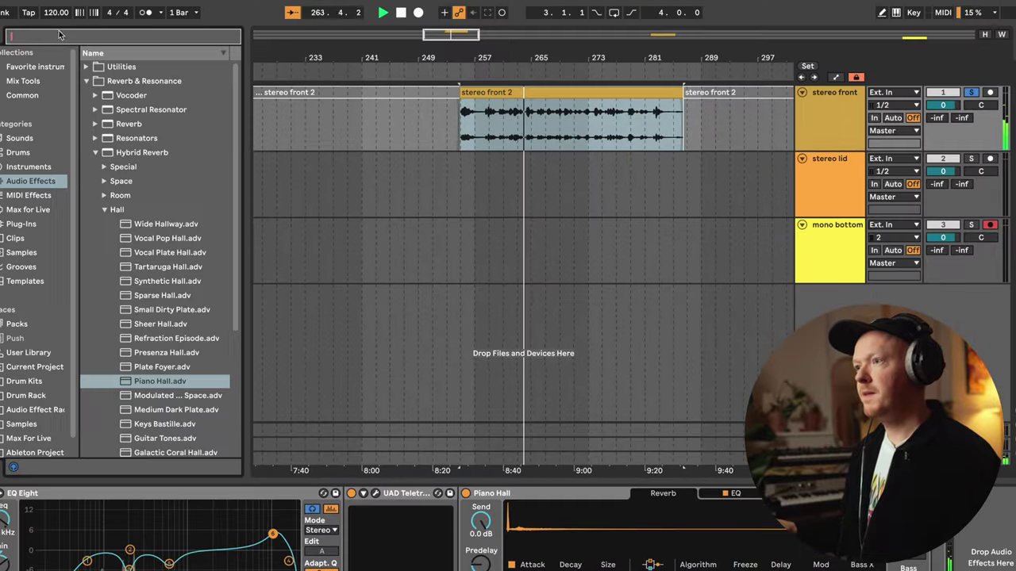
Step: Search the plug-ins for "soft" and insert Softube's Saturation Knob between the LA-2A and the Piano Hall reverb
{"action": "left_click", "coordinate": [55, 37]}
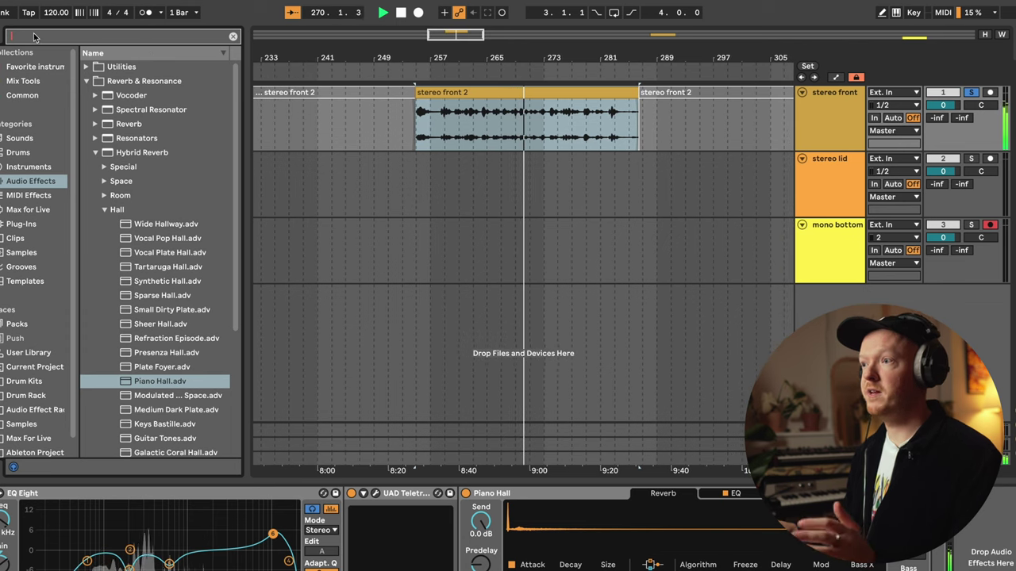
{"action": "left_click", "coordinate": [17, 225]}
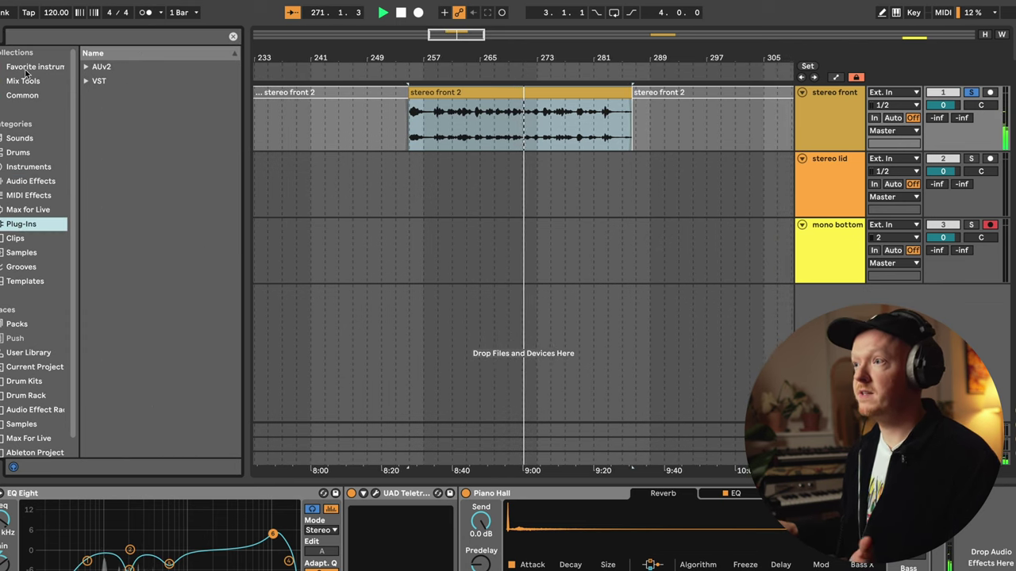
{"action": "left_click", "coordinate": [20, 38]}
{"action": "type", "text": "sc"}
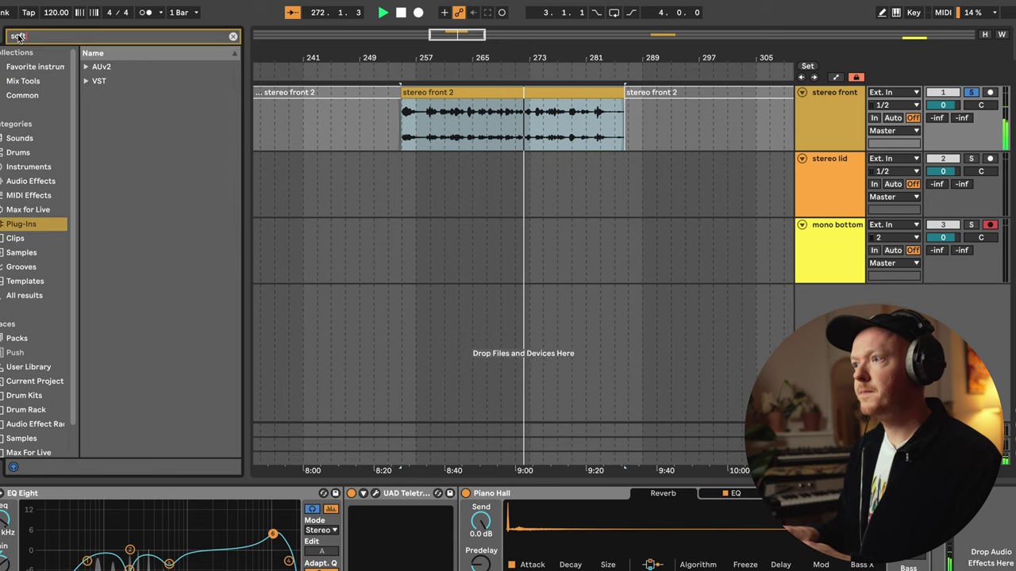
{"action": "left_click", "coordinate": [158, 96]}
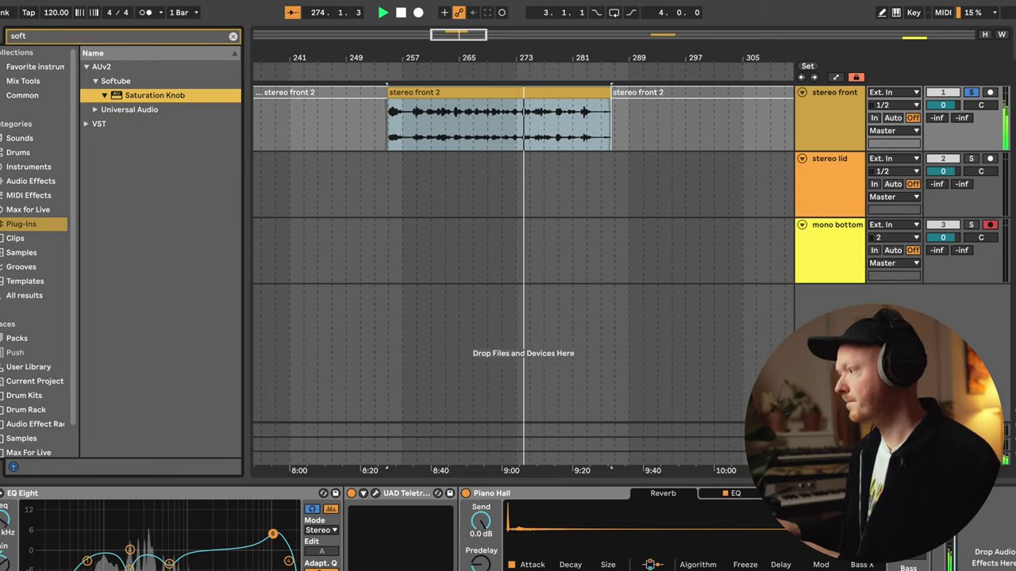
{"action": "left_click_drag", "start_coordinate": [159, 96], "coordinate": [470, 556]}
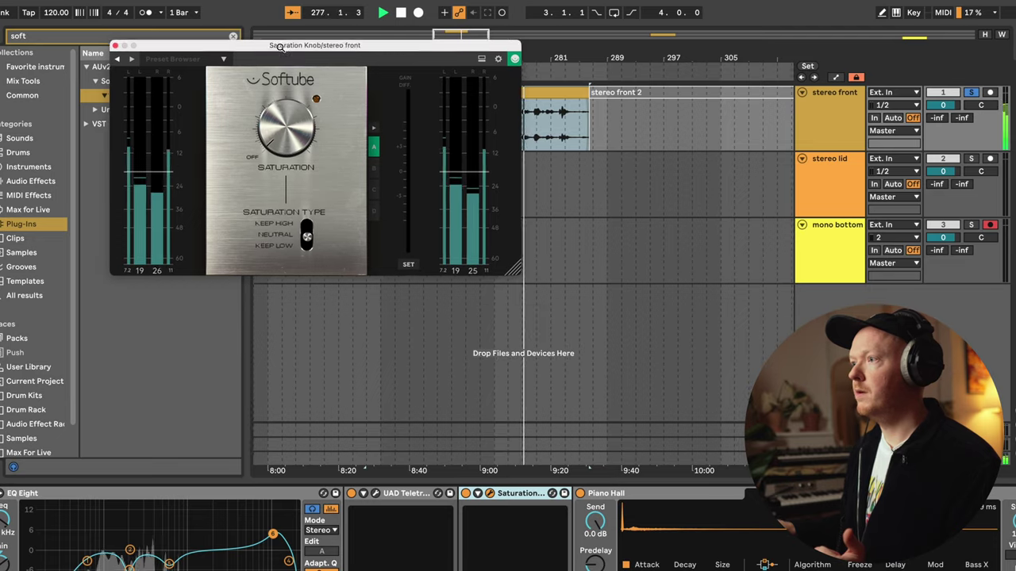
Step: Try the Saturation Knob at about halfway, reduce it to a low saturation amount with the Neutral type, and close its window
{"action": "left_click_drag", "start_coordinate": [313, 44], "coordinate": [412, 158]}
{"action": "left_click_drag", "start_coordinate": [446, 222], "coordinate": [431, 108]}
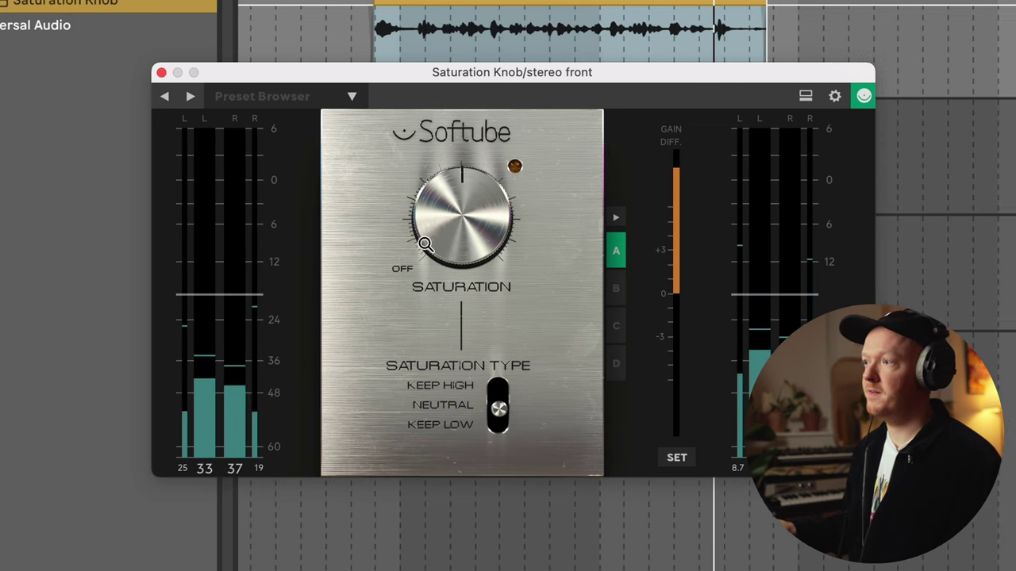
{"action": "left_click_drag", "start_coordinate": [484, 220], "coordinate": [447, 249]}
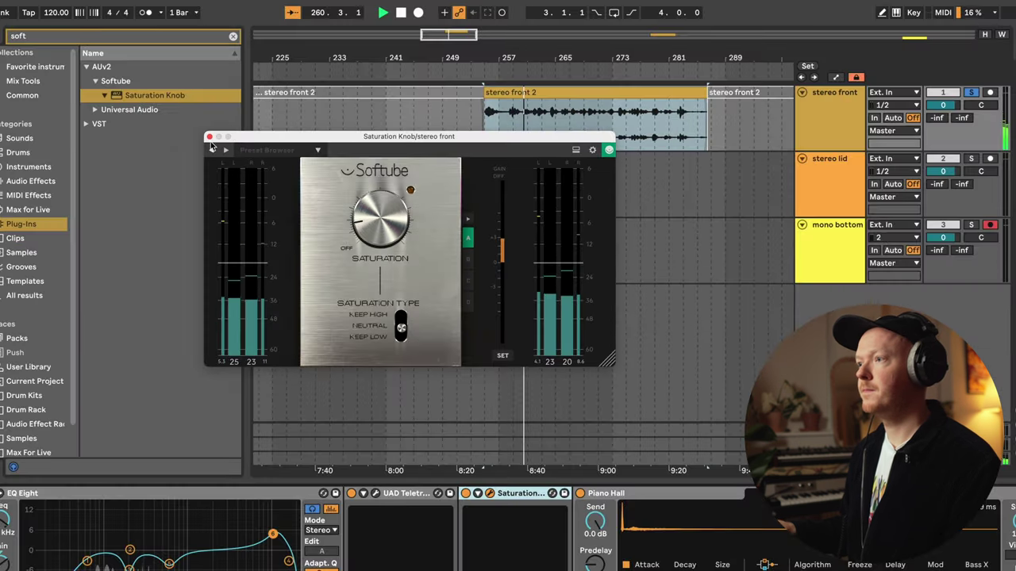
{"action": "left_click", "coordinate": [209, 136]}
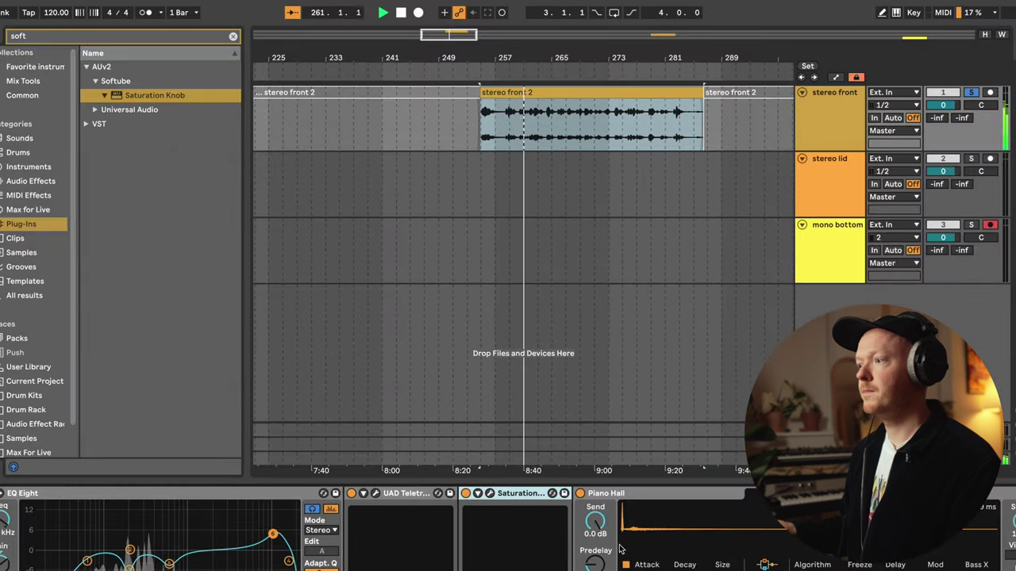
Step: Reopen the Saturation Knob, Teletronix LA-2A and Neve 1084 plug-in windows from the stereo front device chain
{"action": "scroll", "coordinate": [565, 214], "scroll_direction": "right", "scroll_amount": 2}
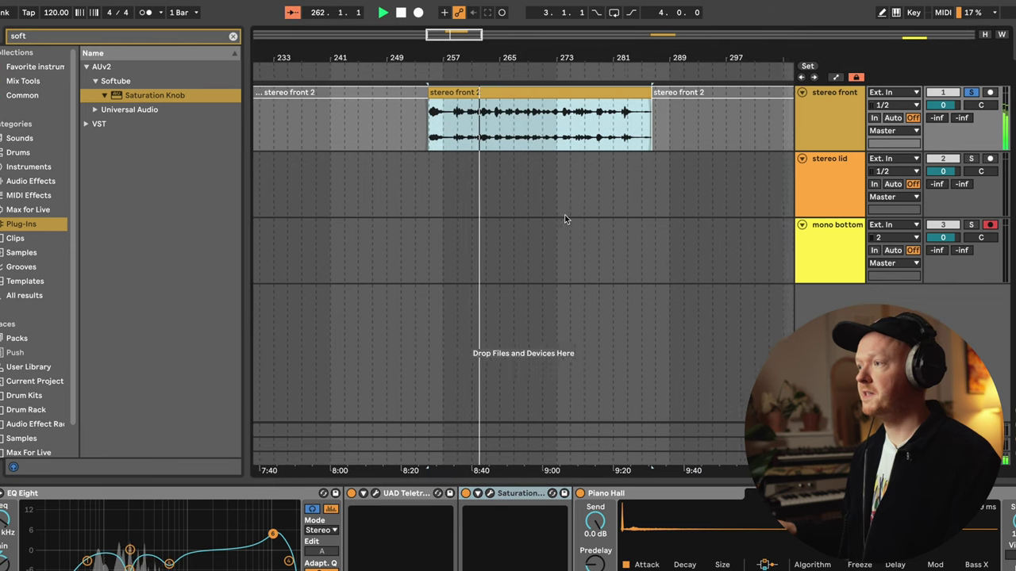
{"action": "scroll", "coordinate": [565, 214], "scroll_direction": "down", "scroll_amount": 2}
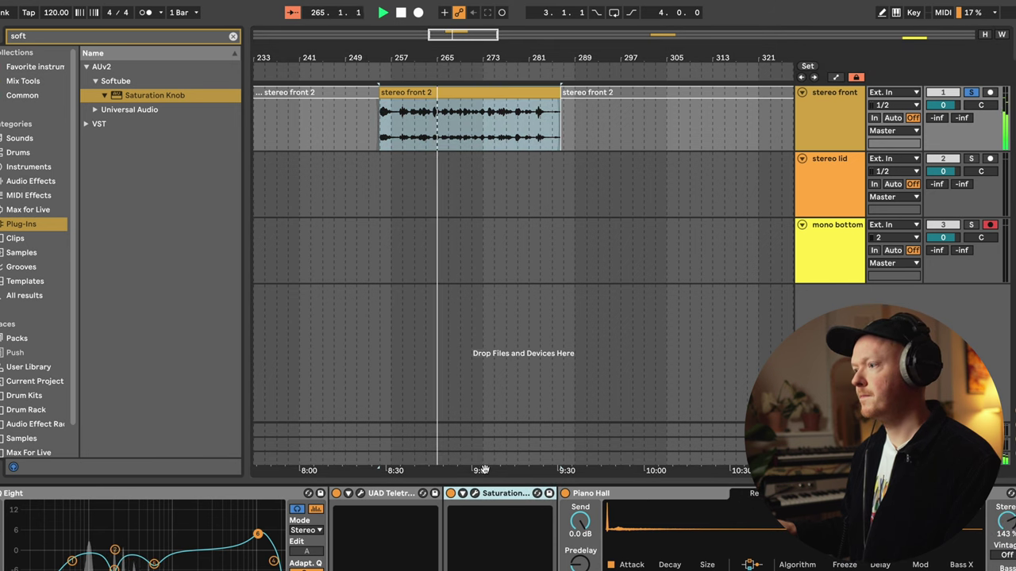
{"action": "left_click", "coordinate": [474, 493]}
{"action": "left_click", "coordinate": [361, 493]}
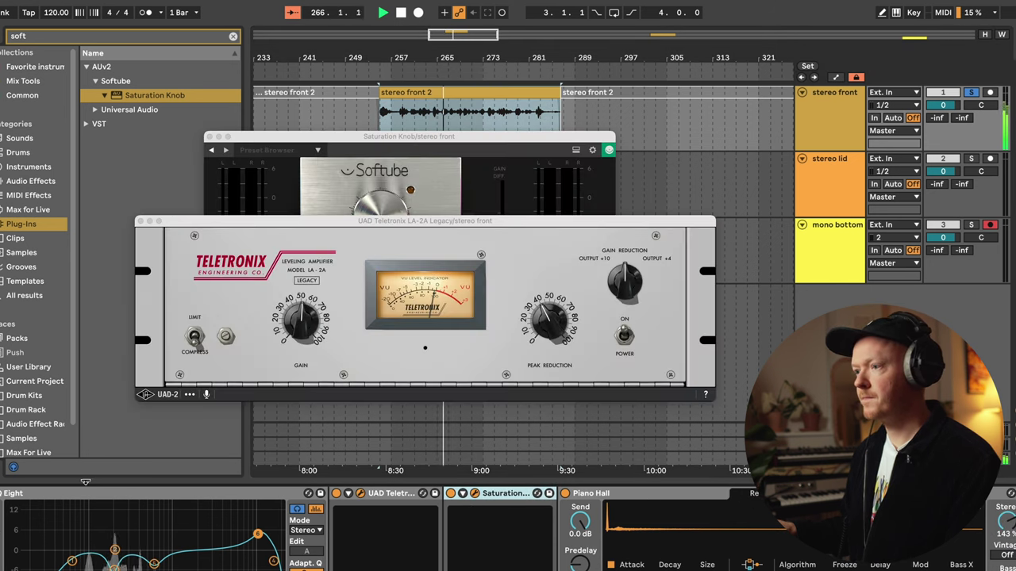
{"action": "scroll", "coordinate": [107, 496], "scroll_direction": "left", "scroll_amount": 5}
{"action": "left_click", "coordinate": [116, 493]}
{"action": "scroll", "coordinate": [111, 524], "scroll_direction": "right", "scroll_amount": 3}
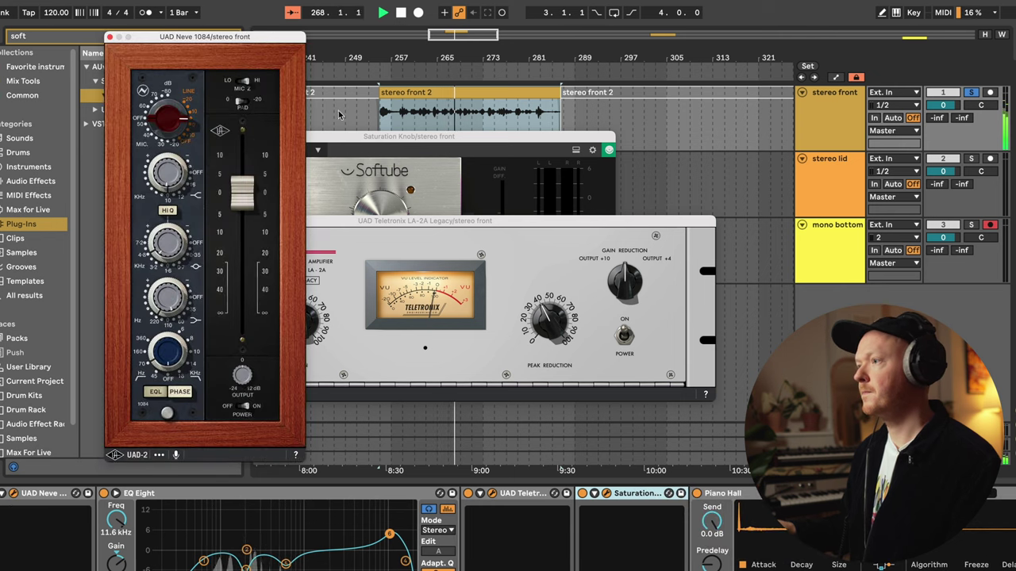
Step: Arrange the Saturation Knob and LA-2A windows beside the Neve 1084 so that they no longer overlap
{"action": "left_click_drag", "start_coordinate": [347, 142], "coordinate": [644, 136]}
{"action": "left_click_drag", "start_coordinate": [454, 229], "coordinate": [679, 392]}
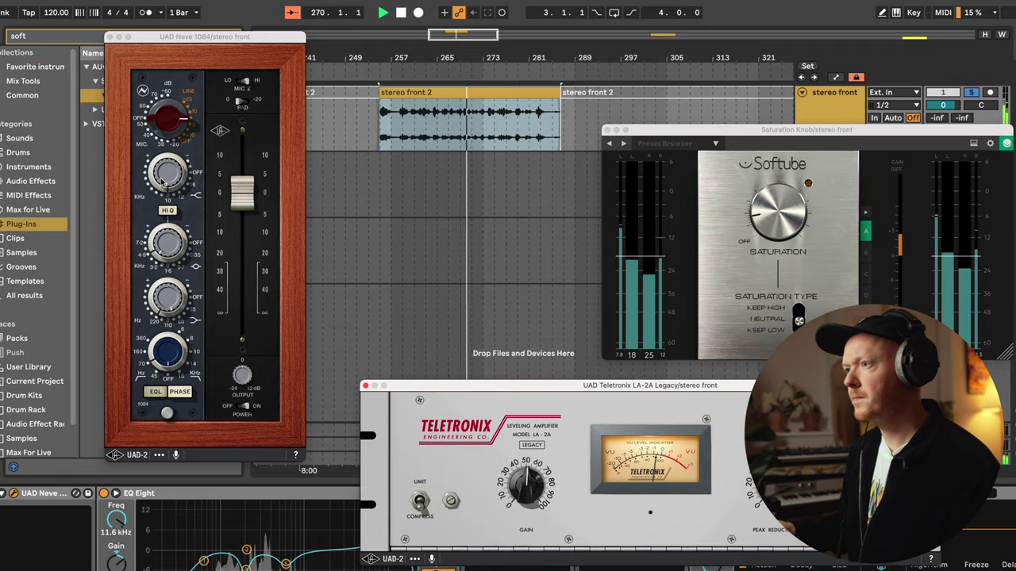
{"action": "left_click", "coordinate": [820, 229]}
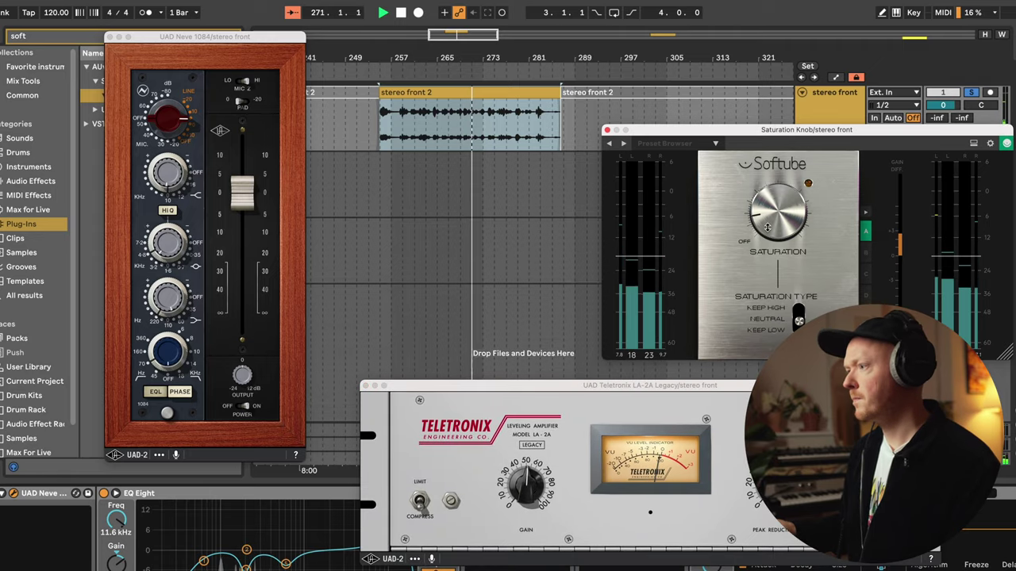
{"action": "left_click", "coordinate": [501, 505]}
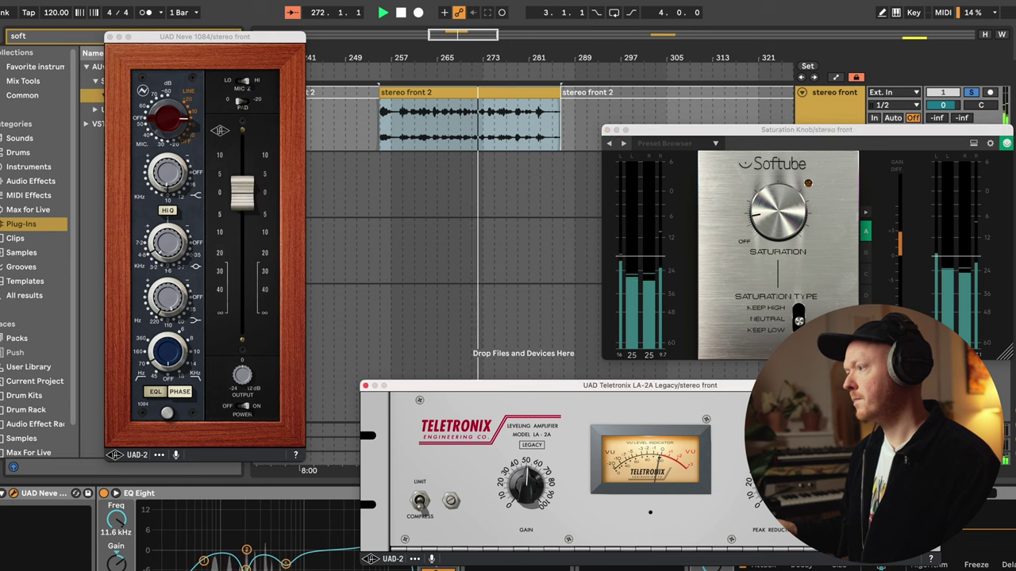